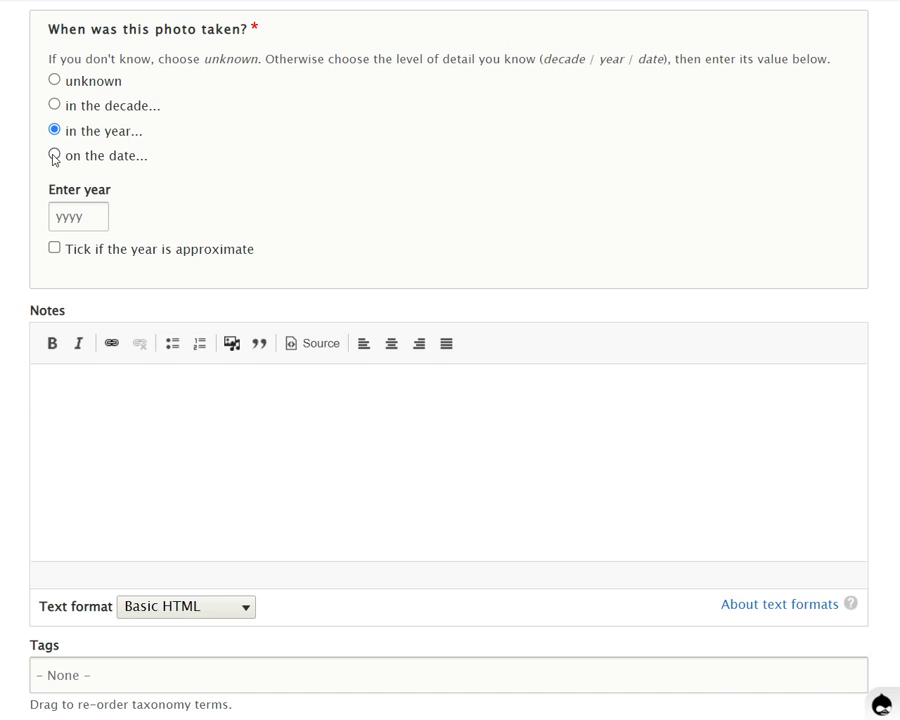
# Set the photo's date detail to a specific date and enter 7-6-1965 as the date taken
pyautogui.click(54, 154)
pyautogui.click(62, 236)
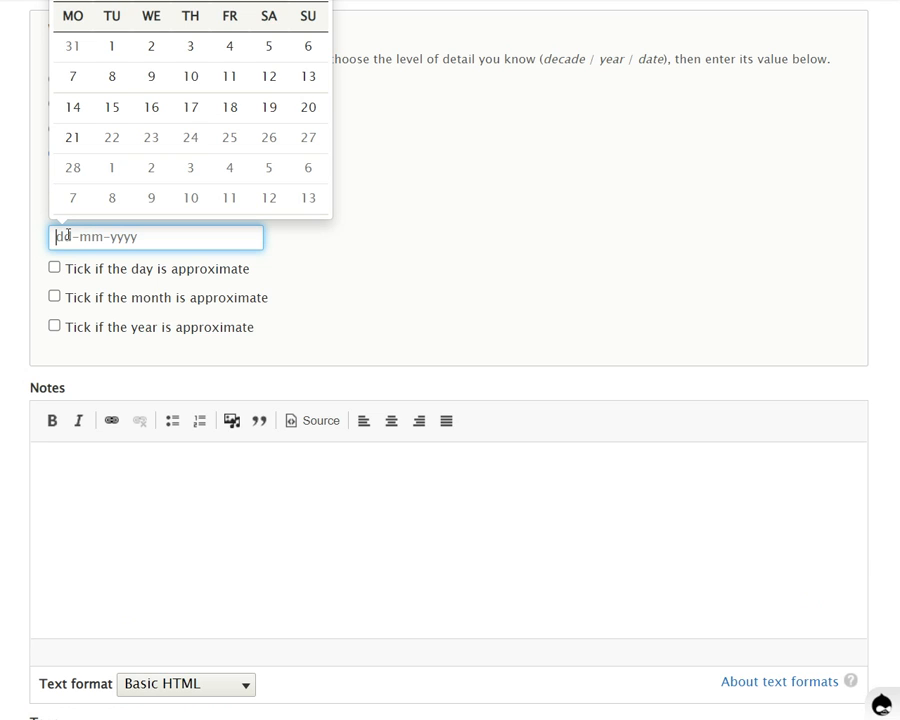
pyautogui.write('7')
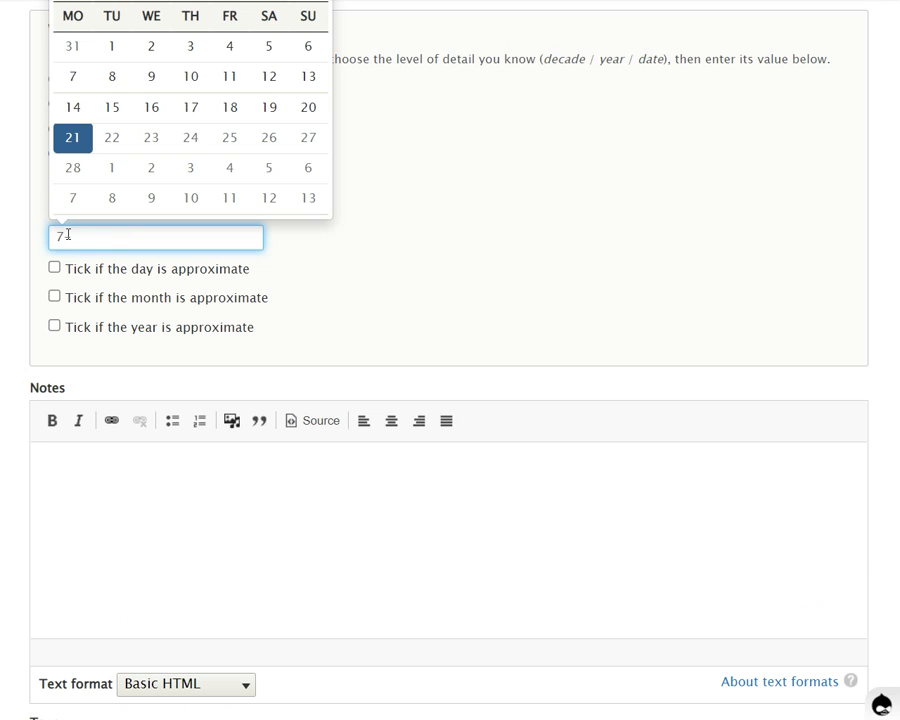
pyautogui.write('-6-19')
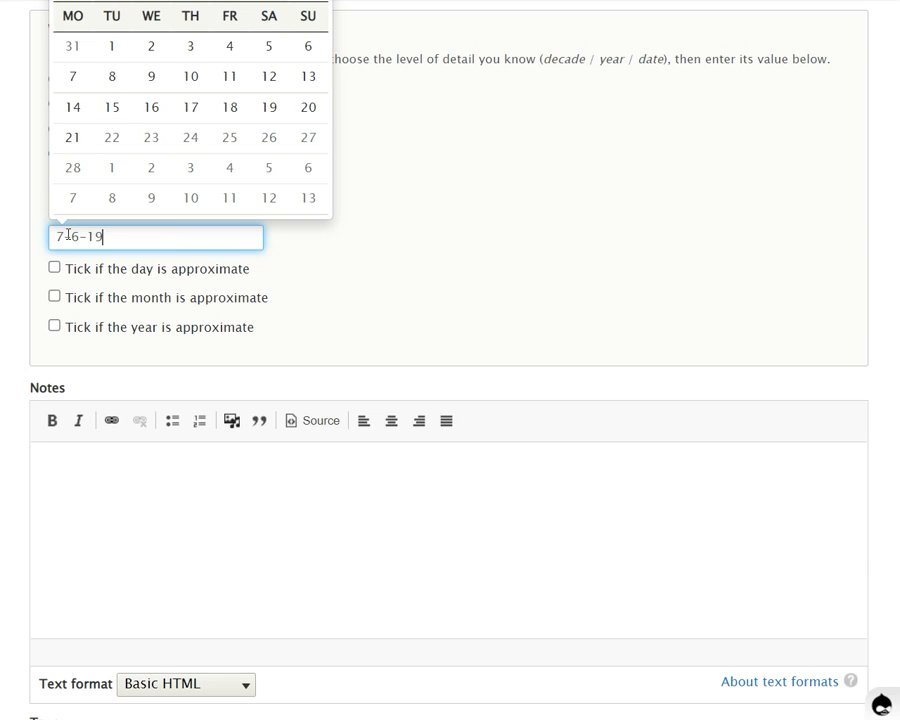
pyautogui.write('65')
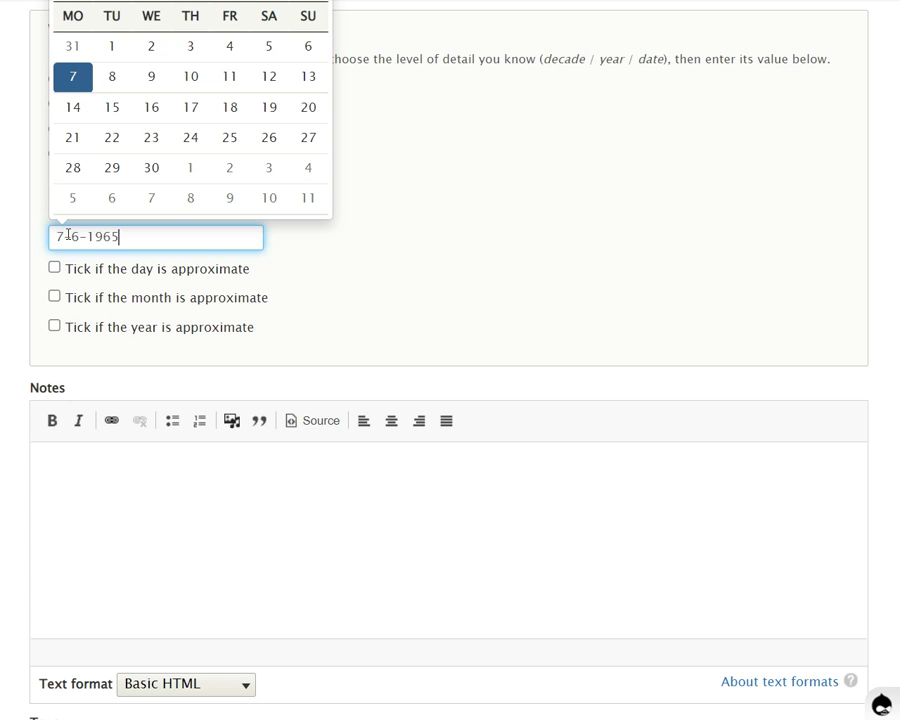
# Change the photo's date to 16 July 1965 in the calendar picker
pyautogui.scroll(1, 674, 198)
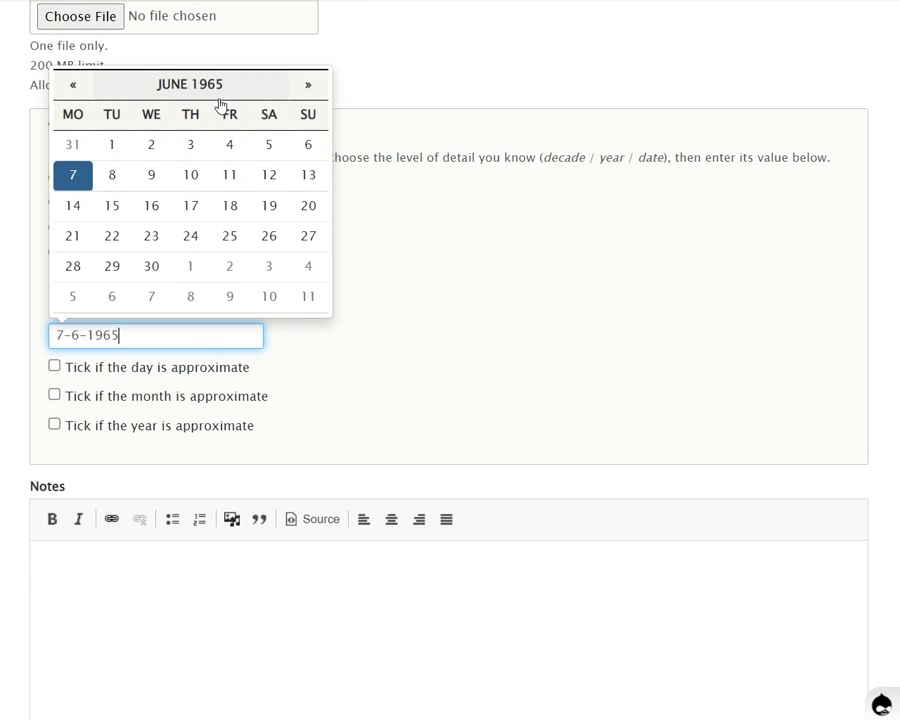
pyautogui.click(309, 85)
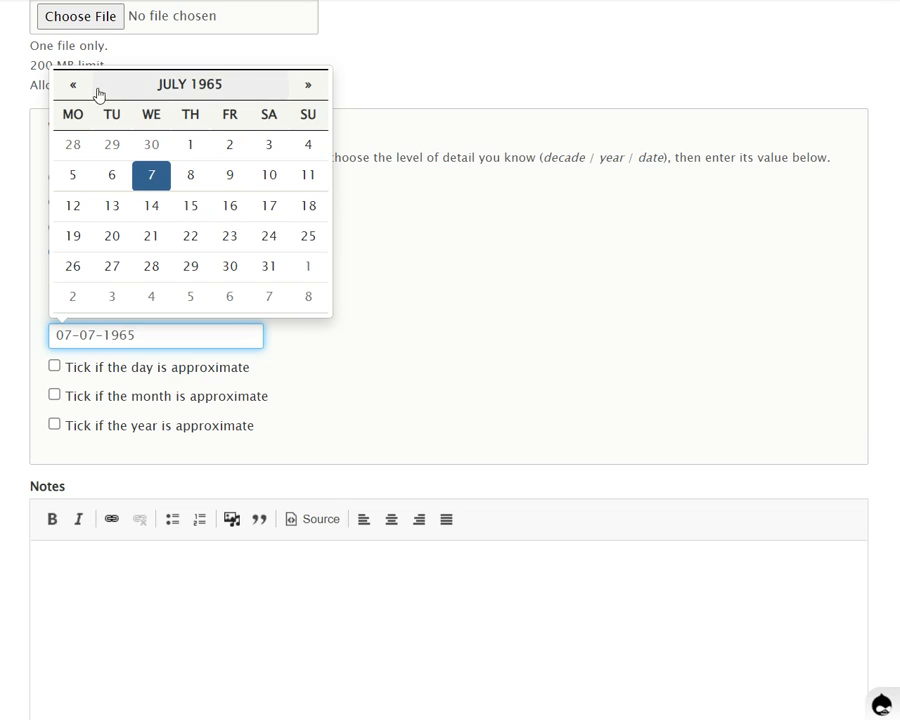
pyautogui.click(229, 206)
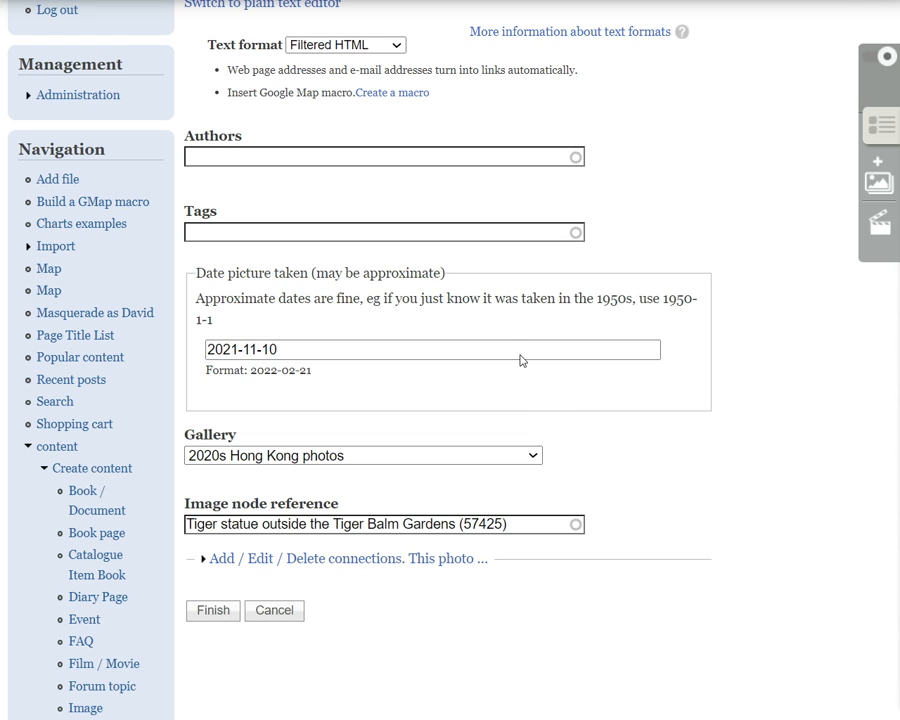
# In the old site's photo form, search existing tags for "police" and add "central police station" and "Commissioner of Police", separated by a comma
pyautogui.click(323, 228)
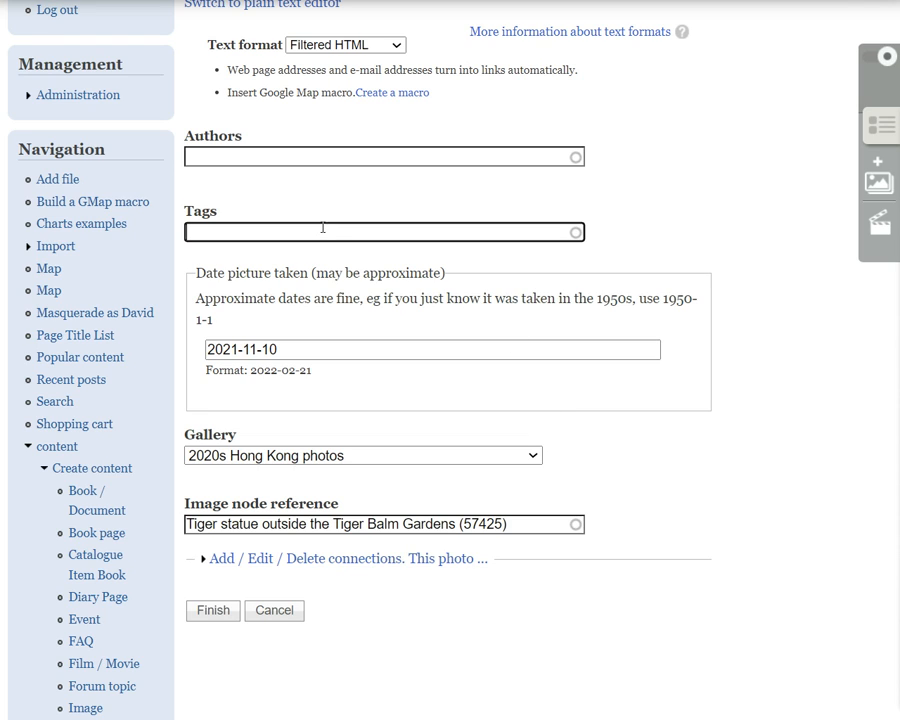
pyautogui.write('police')
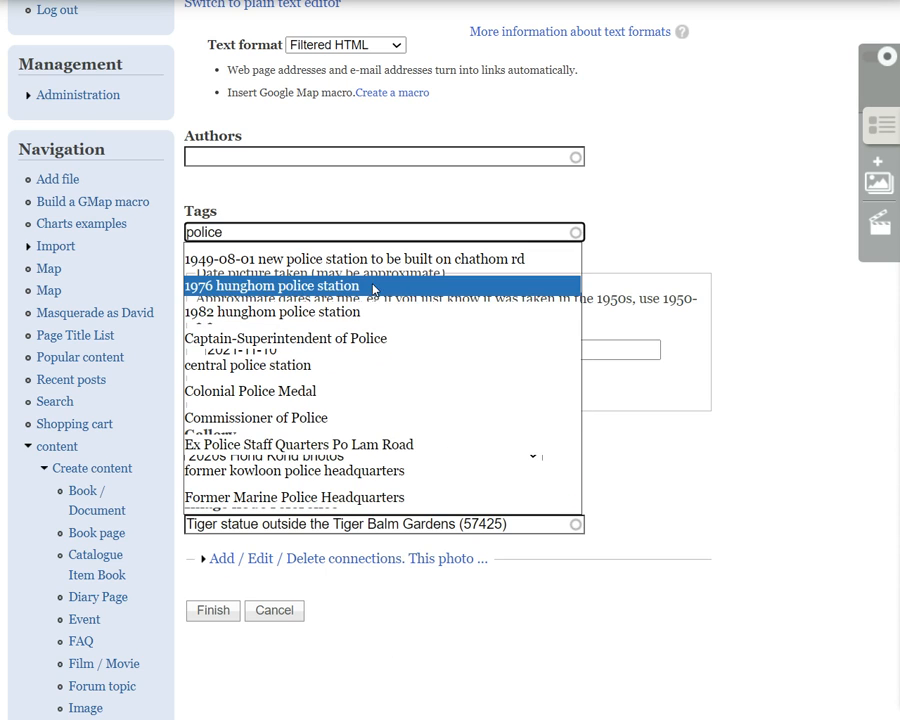
pyautogui.click(294, 367)
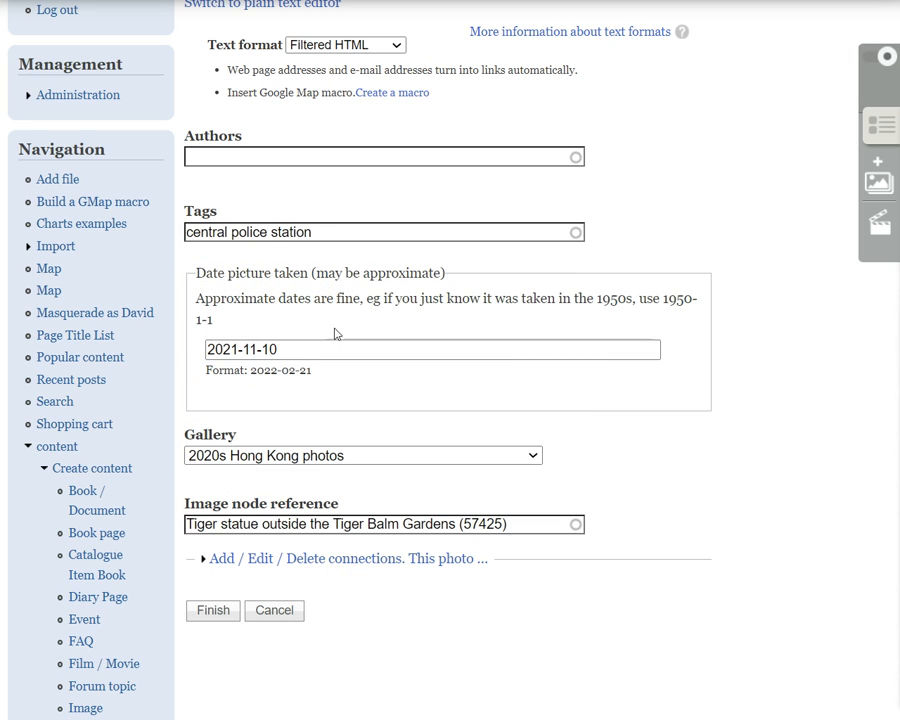
pyautogui.click(353, 231)
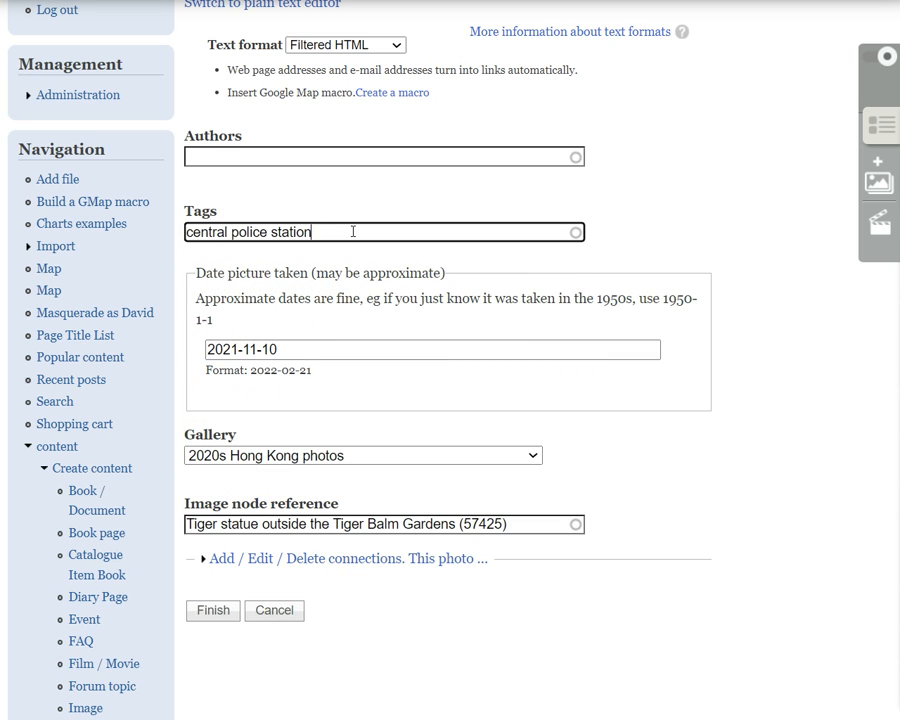
pyautogui.write(', police')
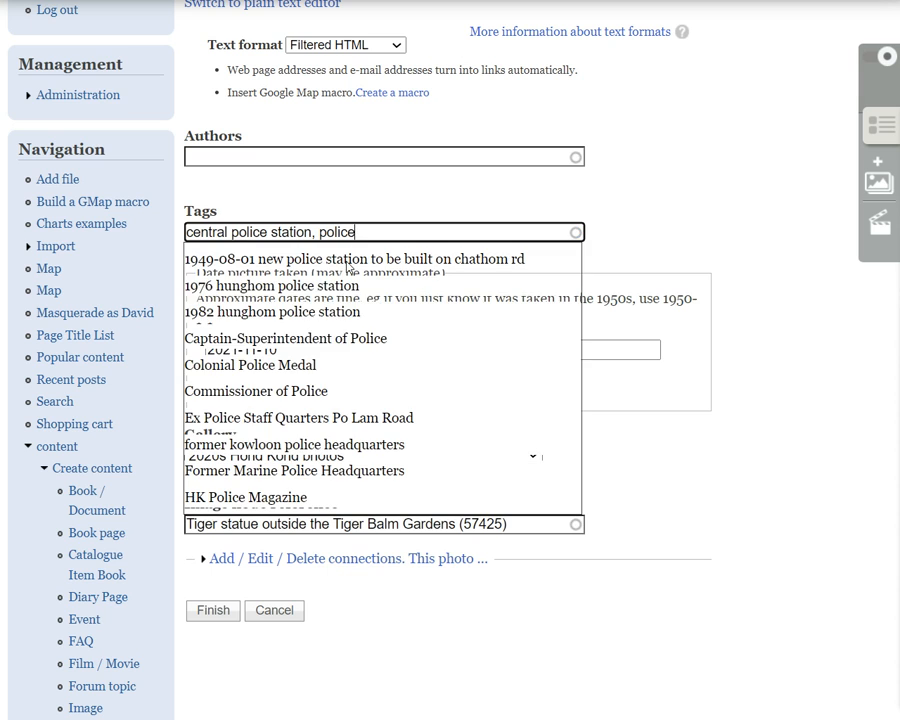
pyautogui.click(293, 393)
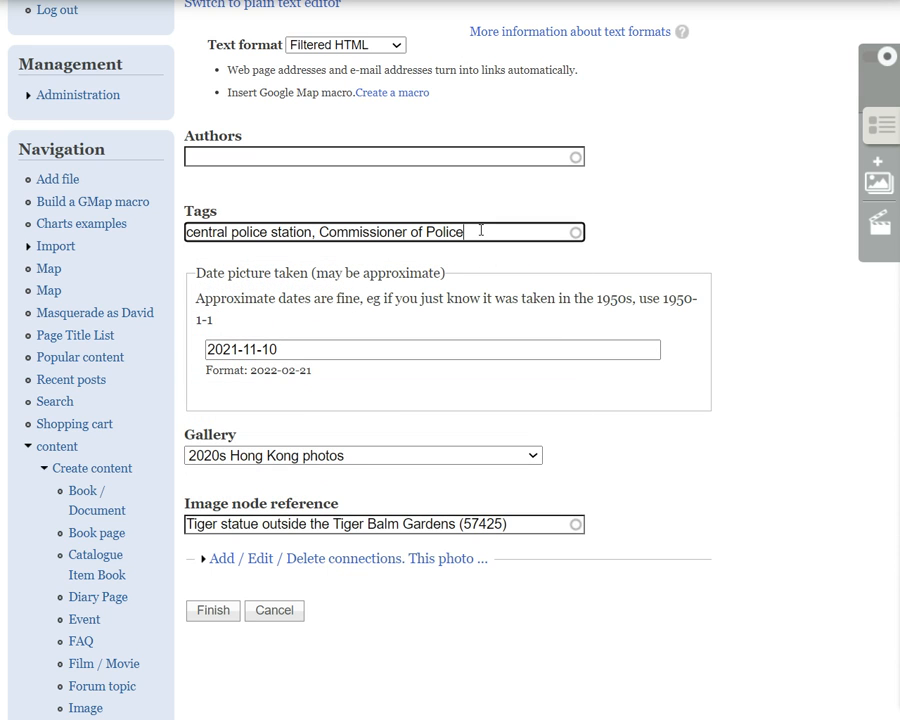
# Append "tag1 tag2 tag3" after a comma in the photo's tags and highlight that text
pyautogui.write(', tag1 tag2 tag3')
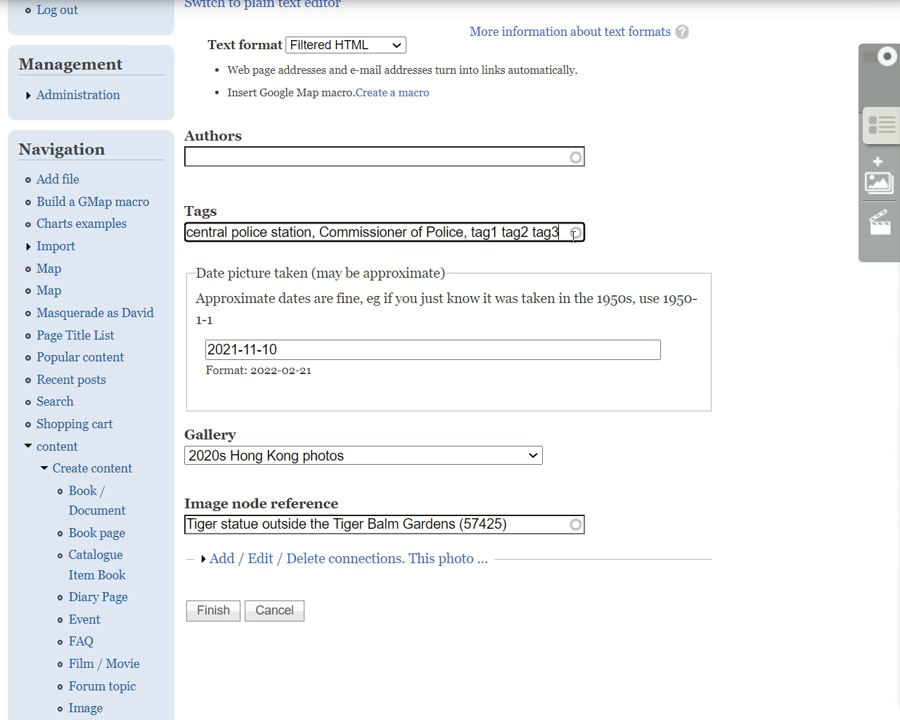
pyautogui.moveTo(560, 232); pyautogui.dragTo(471, 232)
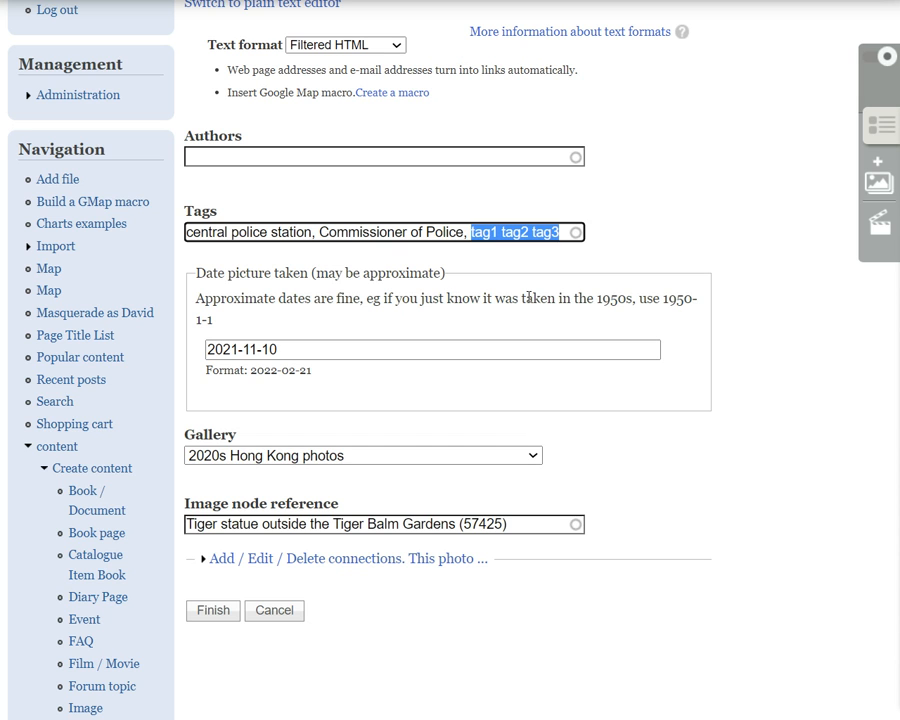
# Expand the photo's connections, search the shown-person field by surname, and connect the first suggested person
pyautogui.scroll(-2, 527, 297)
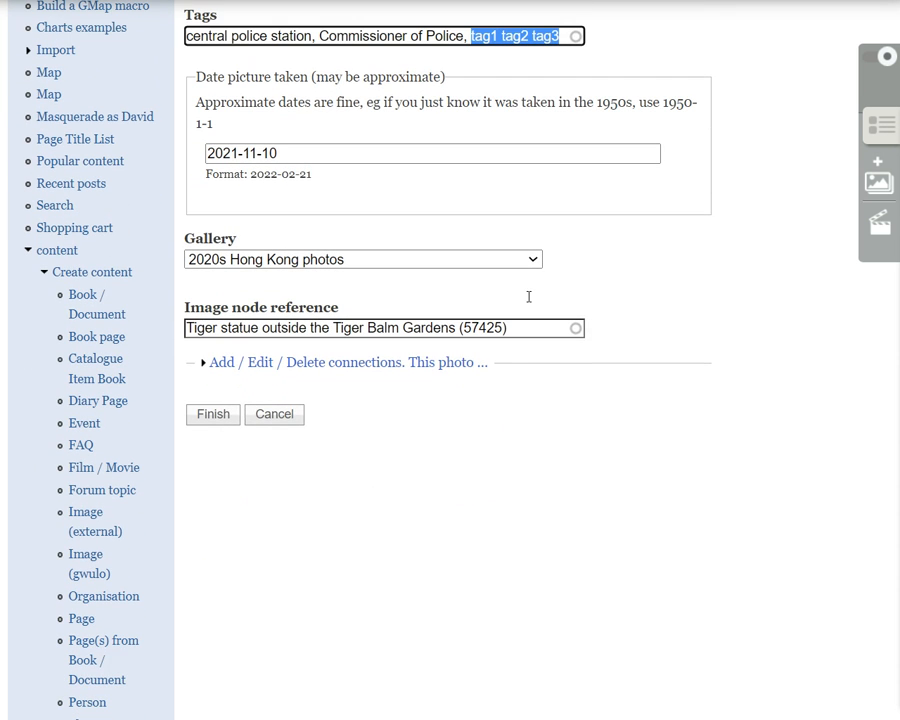
pyautogui.click(444, 364)
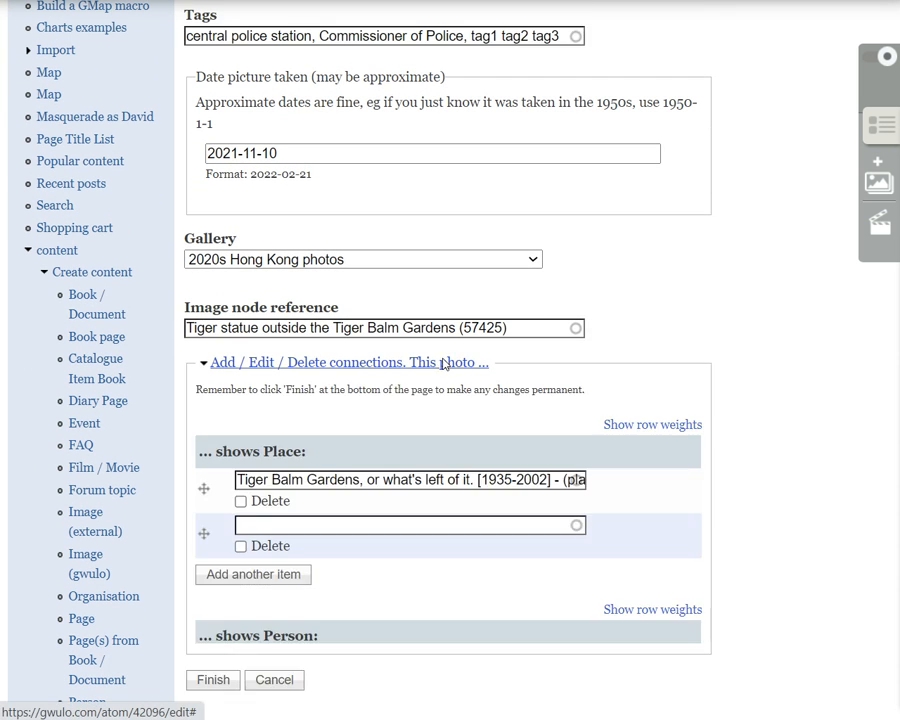
pyautogui.scroll(-2, 470, 310)
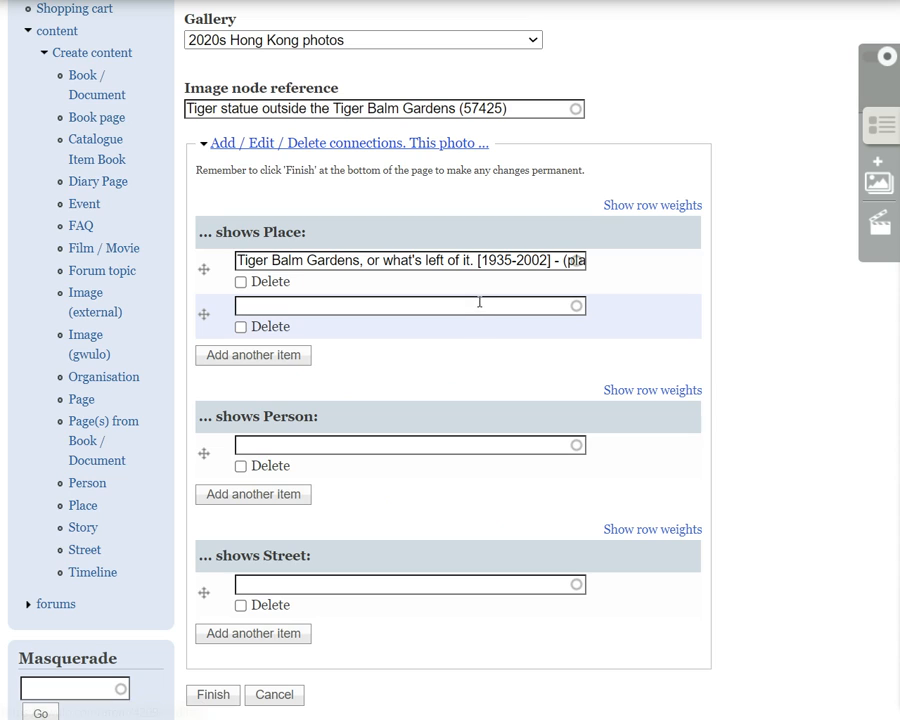
pyautogui.click(370, 444)
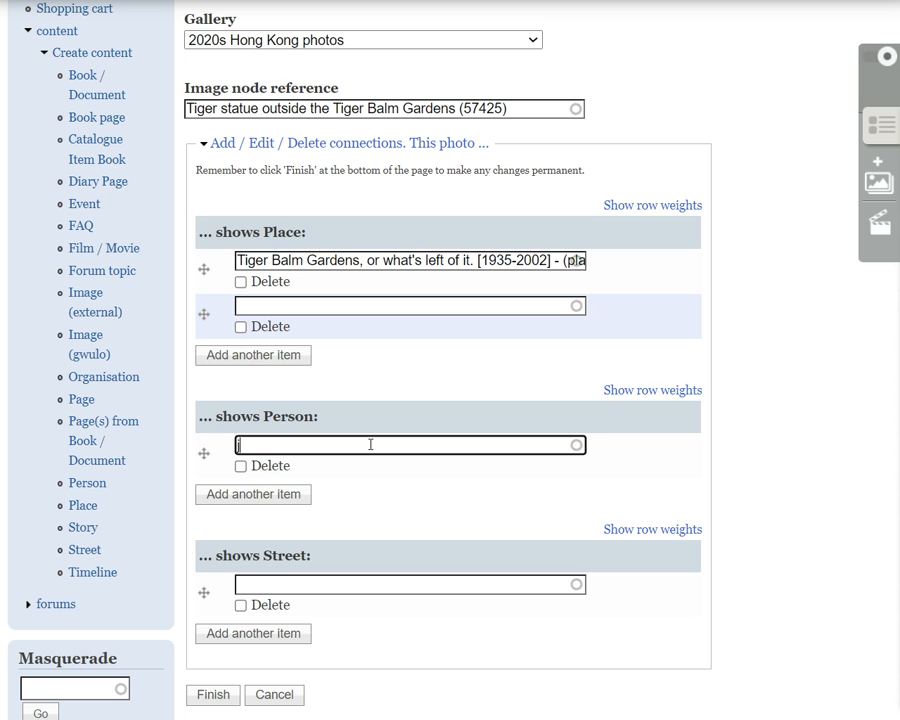
pyautogui.write('jones')
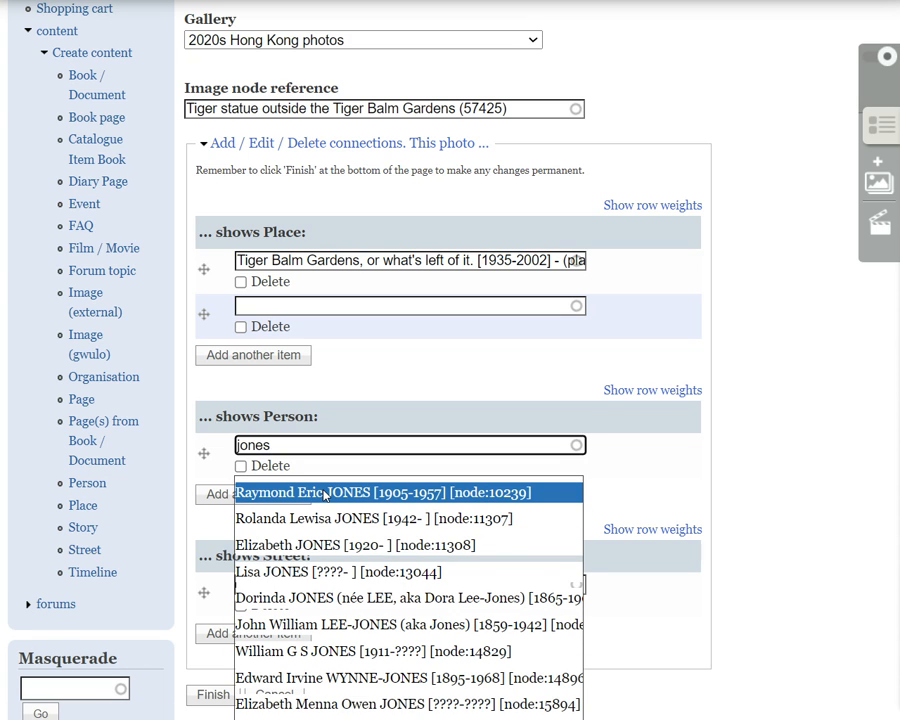
pyautogui.click(324, 493)
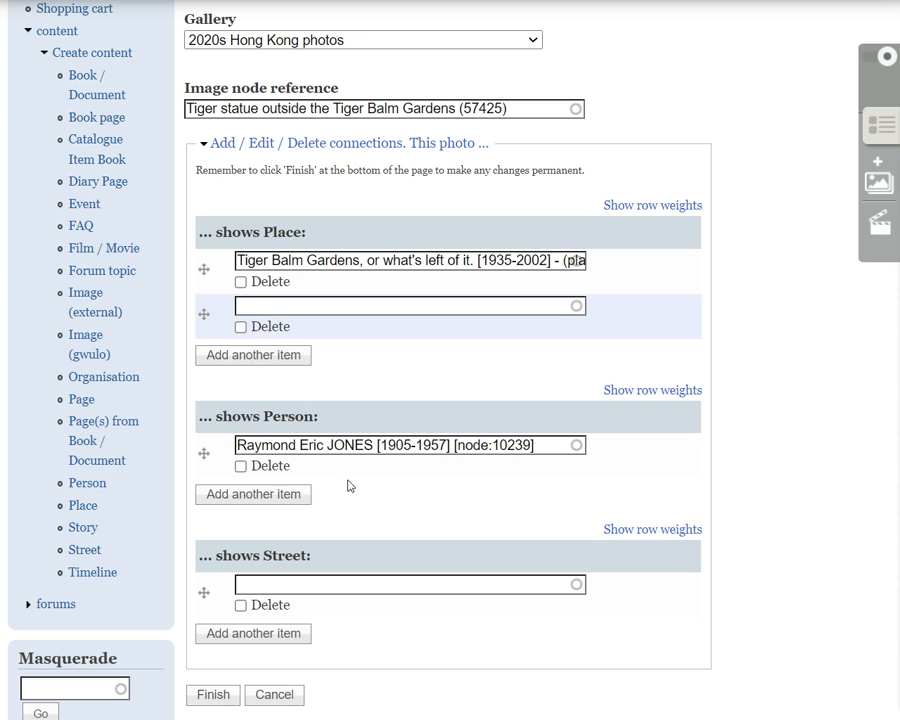
# Add another person entry to the photo's connections and fill it with the second person suggested for the same surname
pyautogui.click(246, 494)
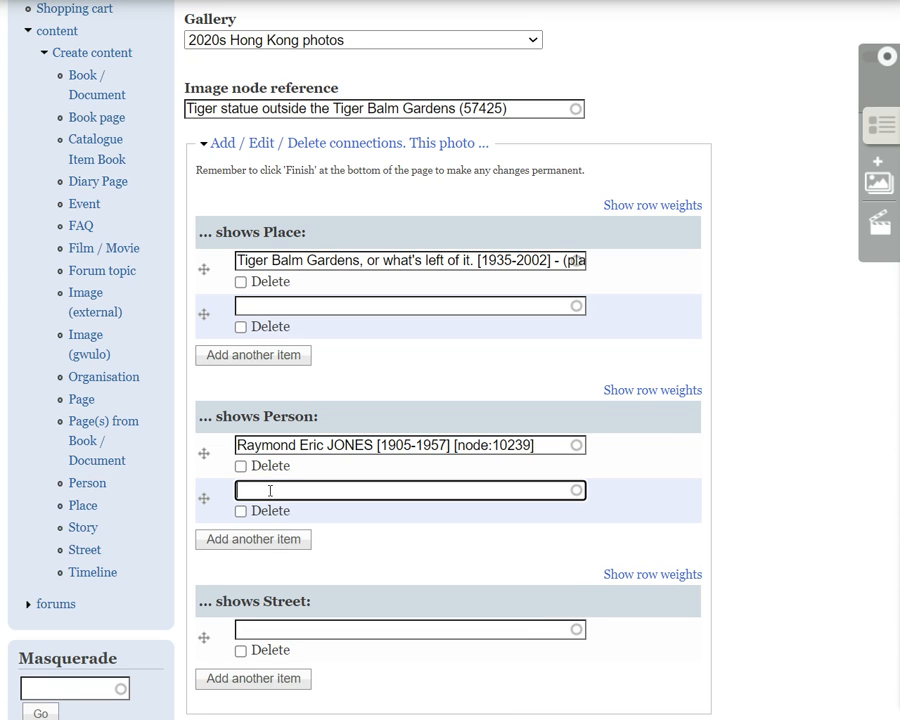
pyautogui.write('jones')
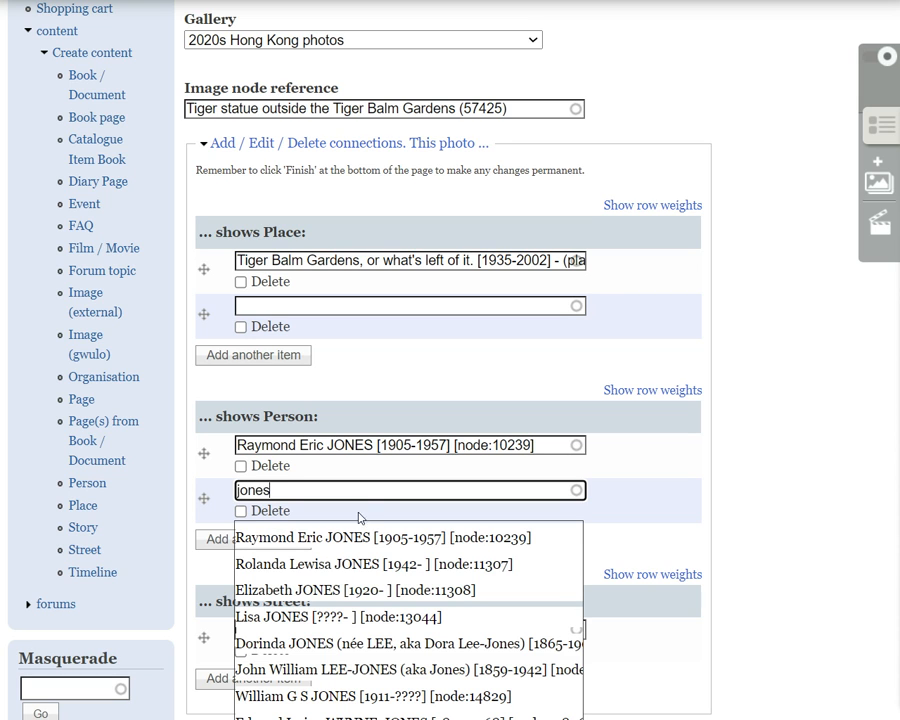
pyautogui.click(416, 561)
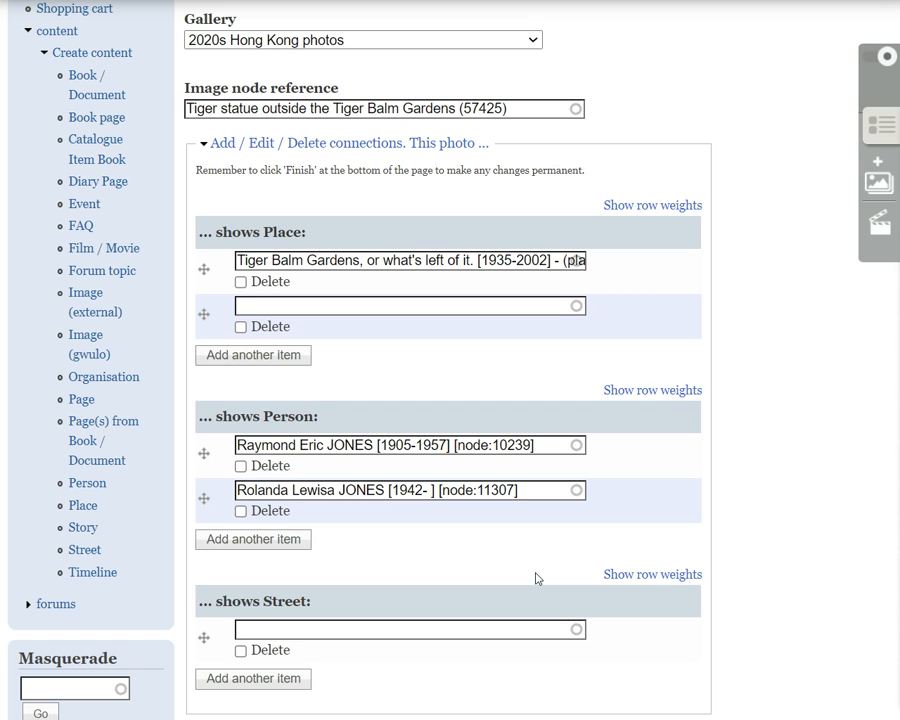
# Mark the first person connection for deletion and finish editing the photo
pyautogui.click(242, 467)
pyautogui.scroll(-1, 226, 520)
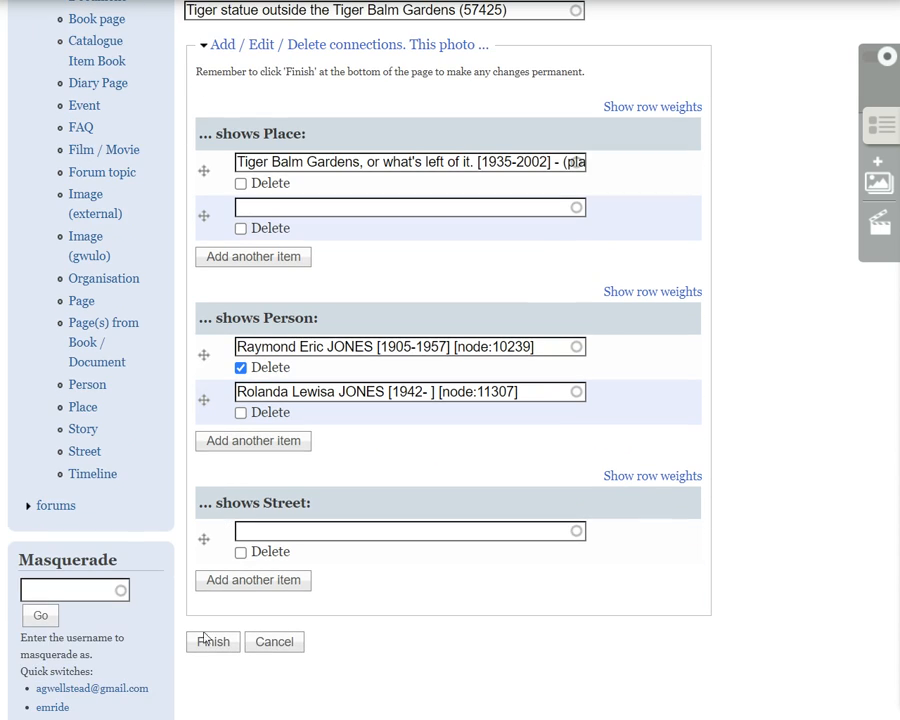
pyautogui.click(209, 646)
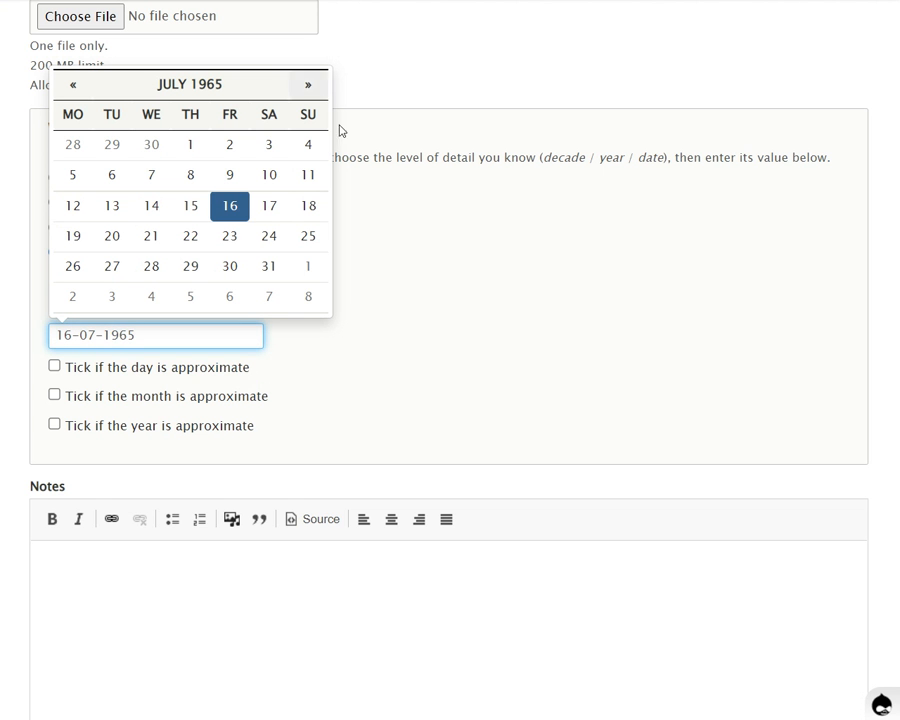
# Return to the new site's photo form and search its tags for "police"
pyautogui.scroll(-5, 485, 267)
pyautogui.scroll(-3, 485, 267)
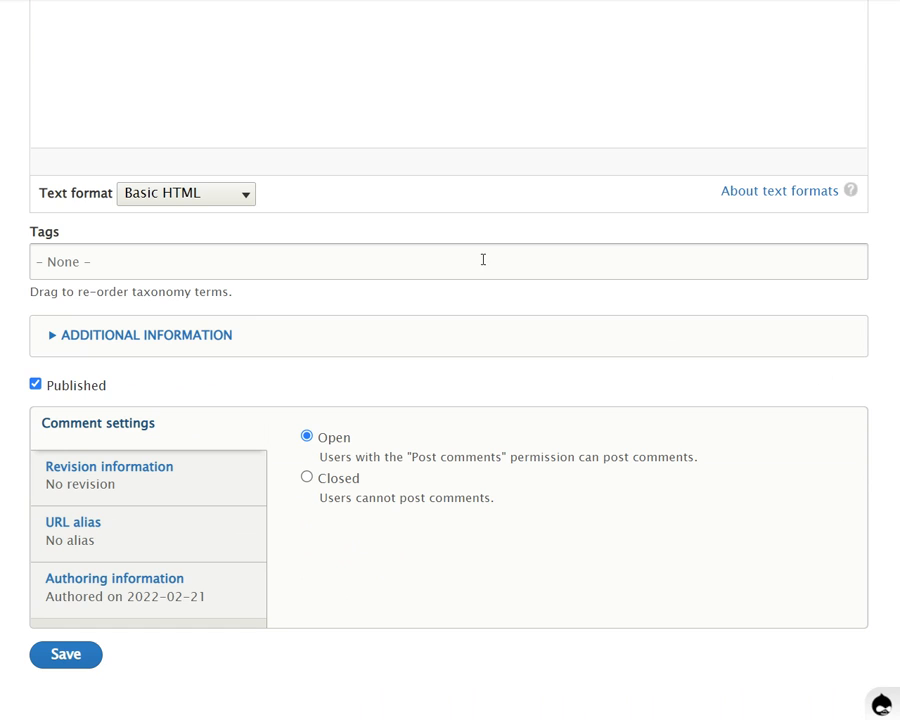
pyautogui.click(74, 262)
pyautogui.write('polic')
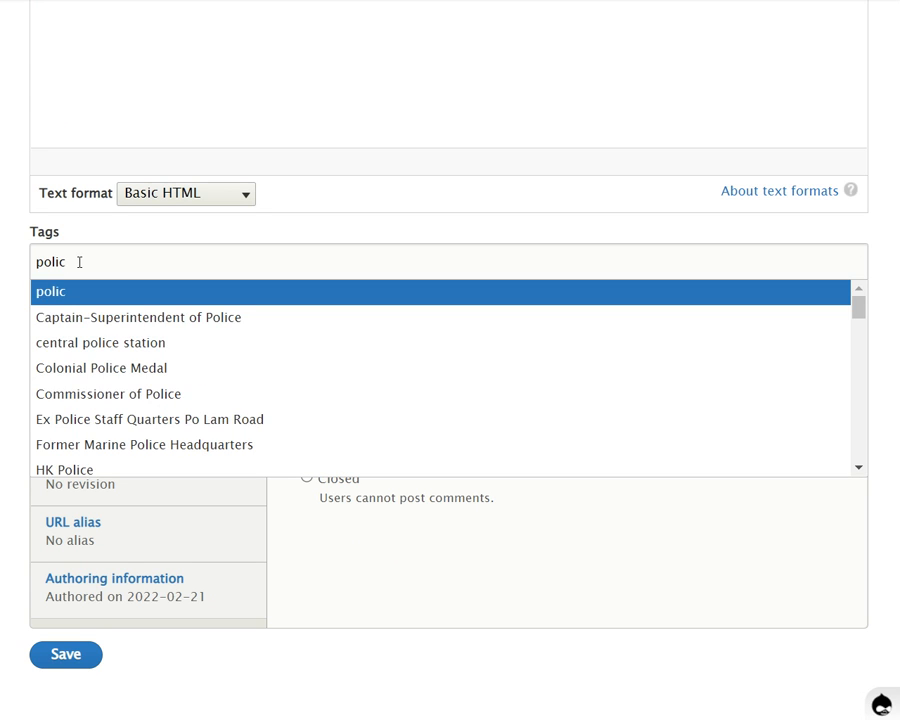
pyautogui.write('e')
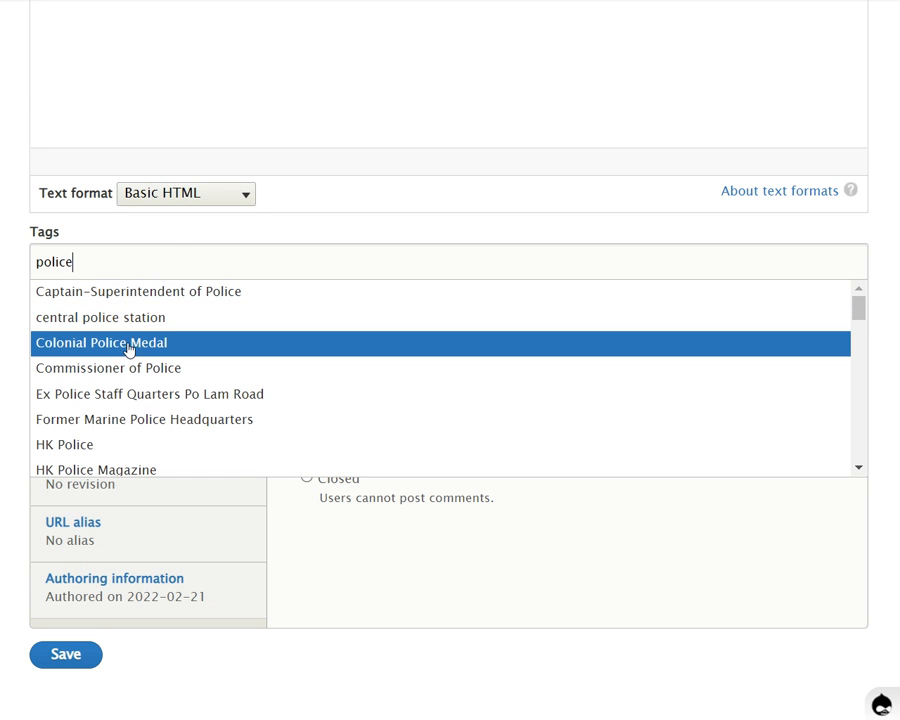
# Look through the full list of suggested police tags, including the "central police station" entry
pyautogui.scroll(-3, 128, 349)
pyautogui.scroll(-9, 128, 349)
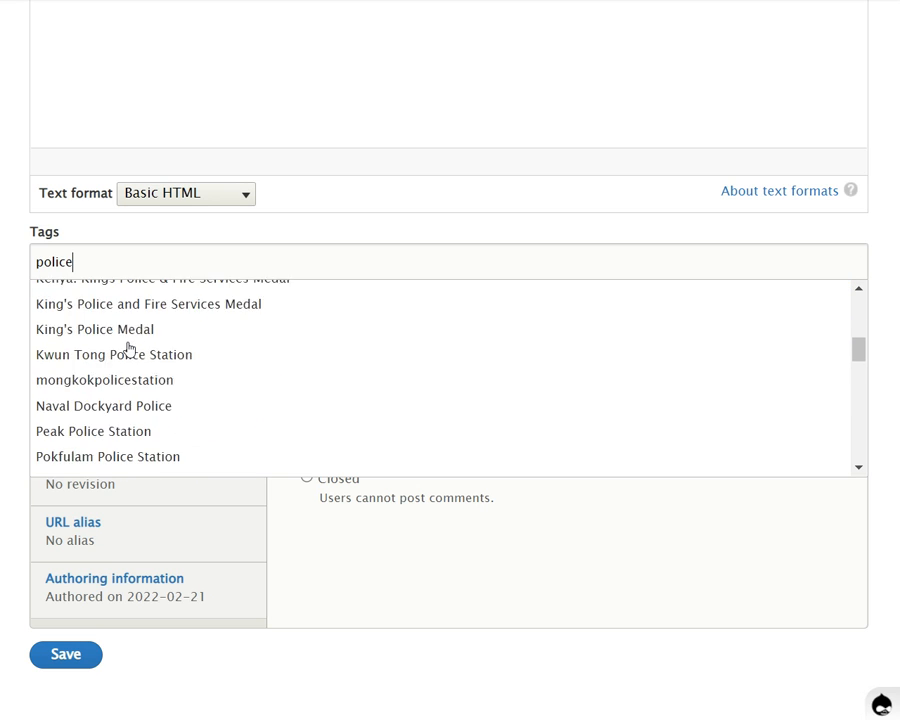
pyautogui.scroll(-8, 125, 345)
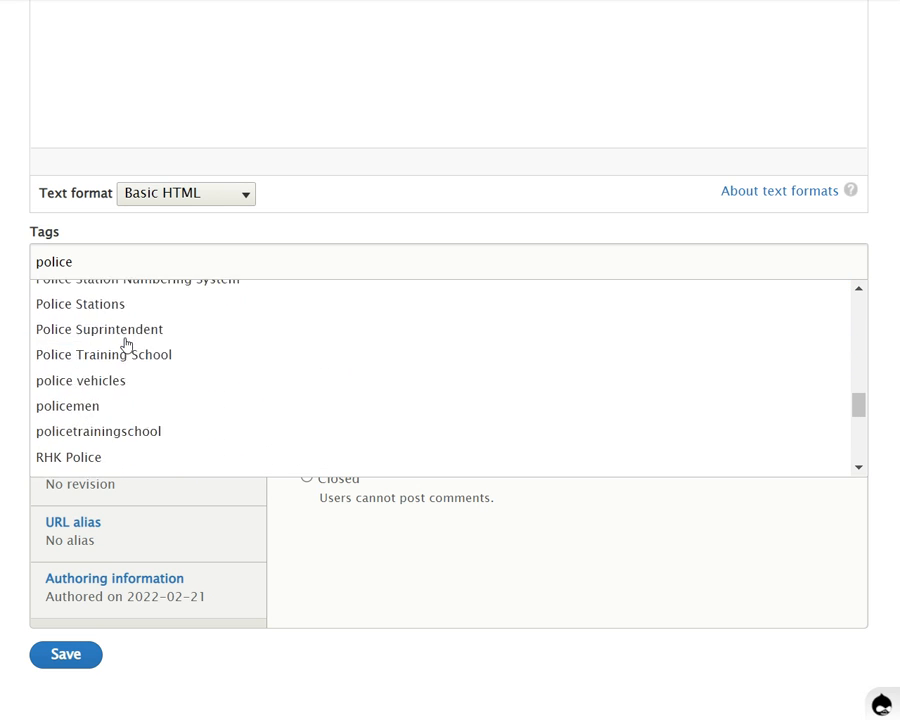
pyautogui.scroll(-2, 125, 345)
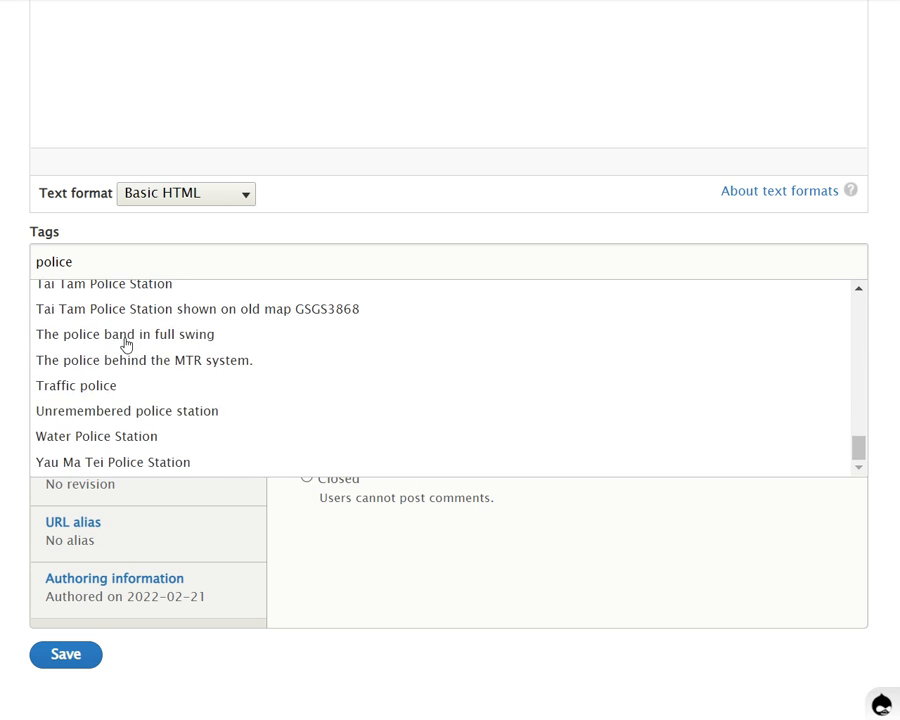
pyautogui.scroll(15, 124, 344)
pyautogui.scroll(5, 126, 345)
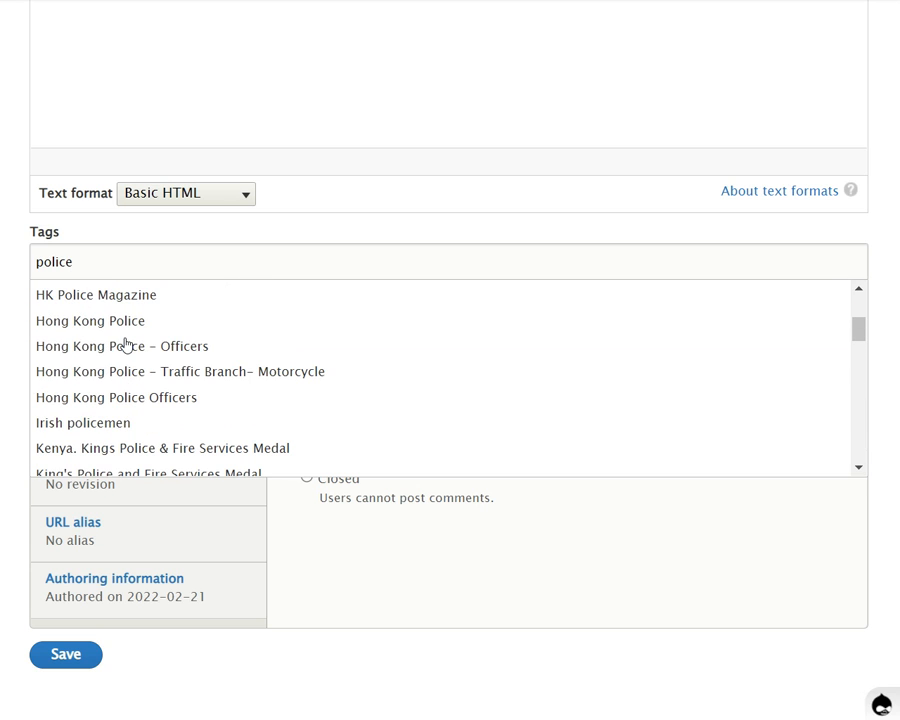
pyautogui.scroll(2, 126, 345)
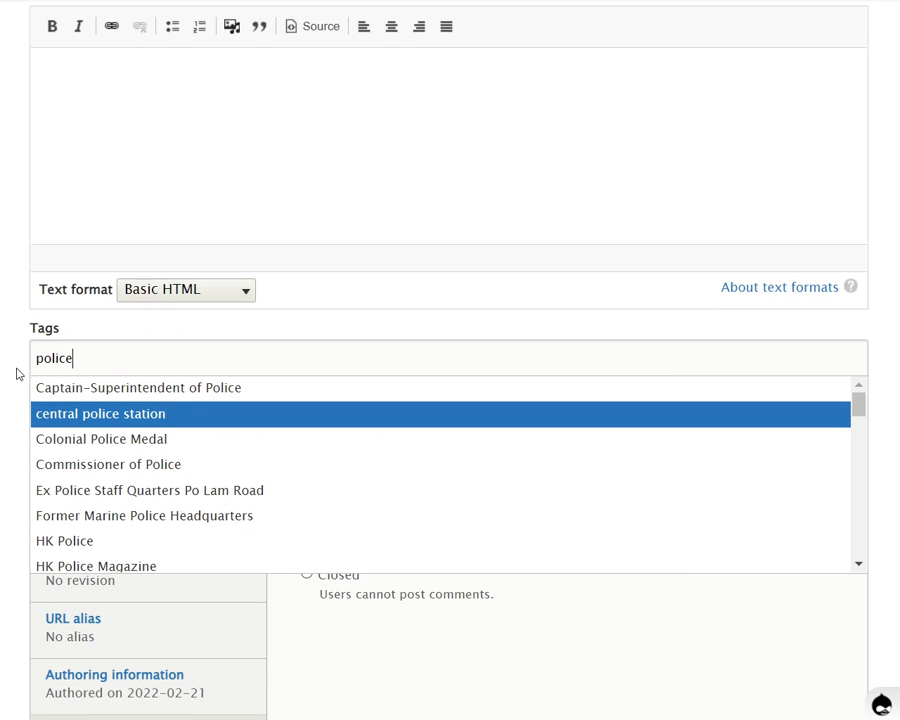
pyautogui.scroll(-2, 18, 372)
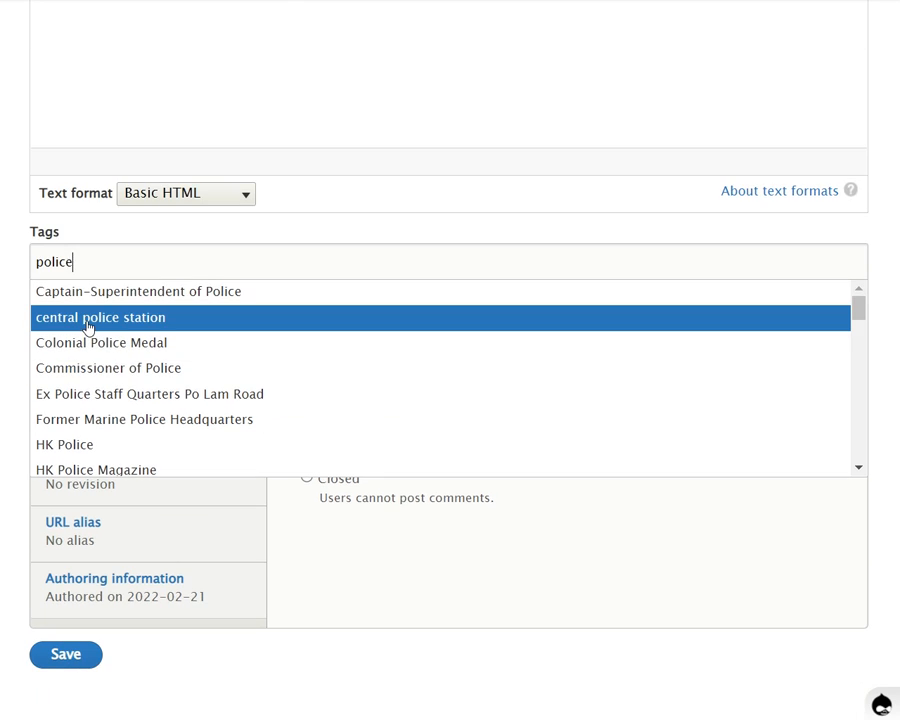
# Tag the photo with the existing terms "central police station" and "Commissioner of Police" from the police suggestions
pyautogui.click(90, 318)
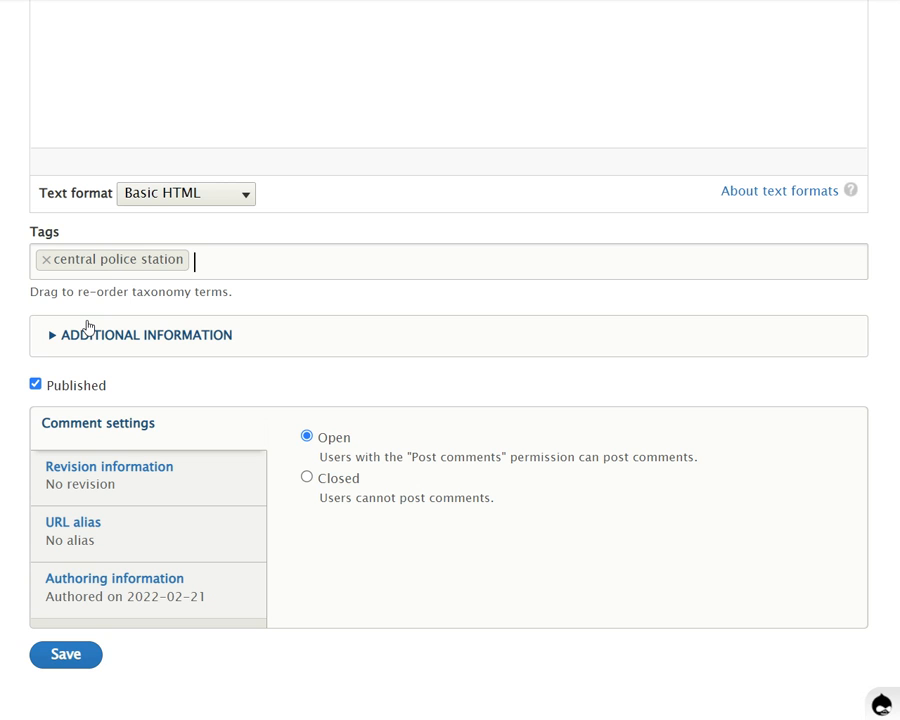
pyautogui.write('police')
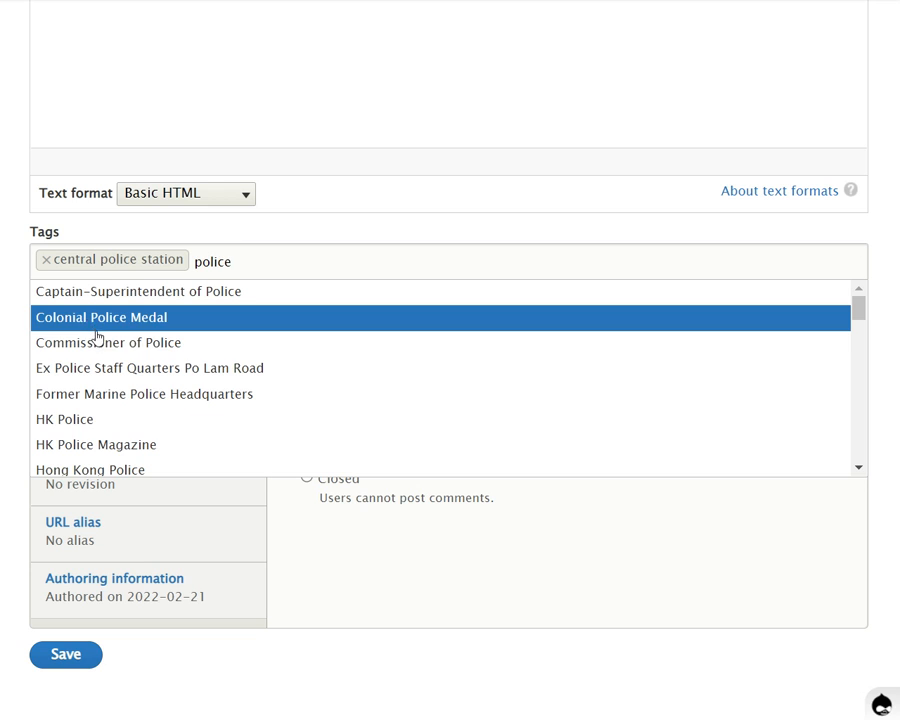
pyautogui.click(98, 342)
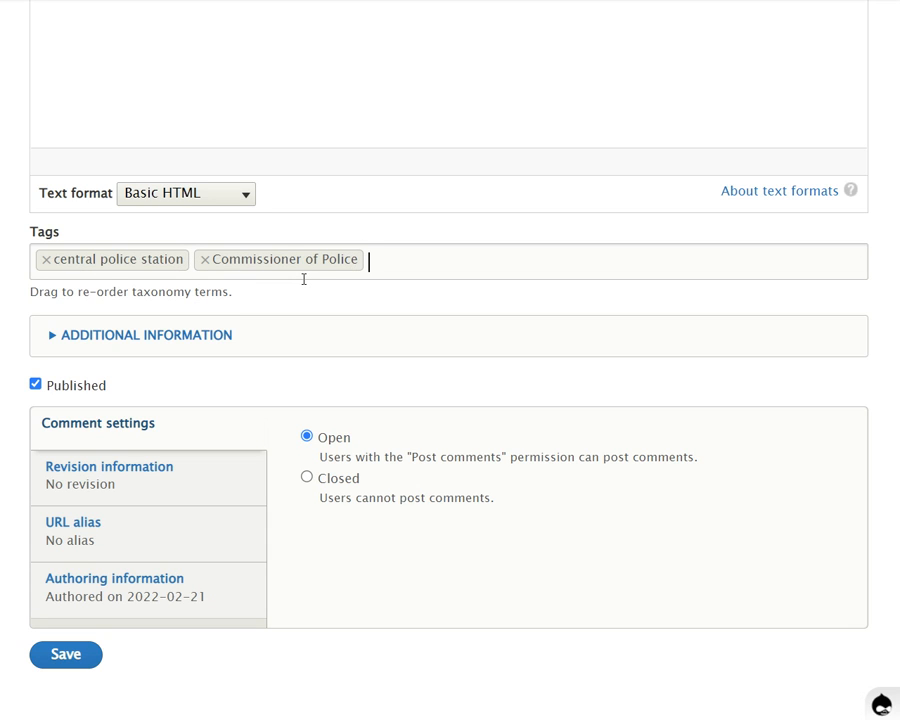
# Add "tag1 tag2 tag3" to the photo's tags as a single new tag
pyautogui.write('tag1 ')
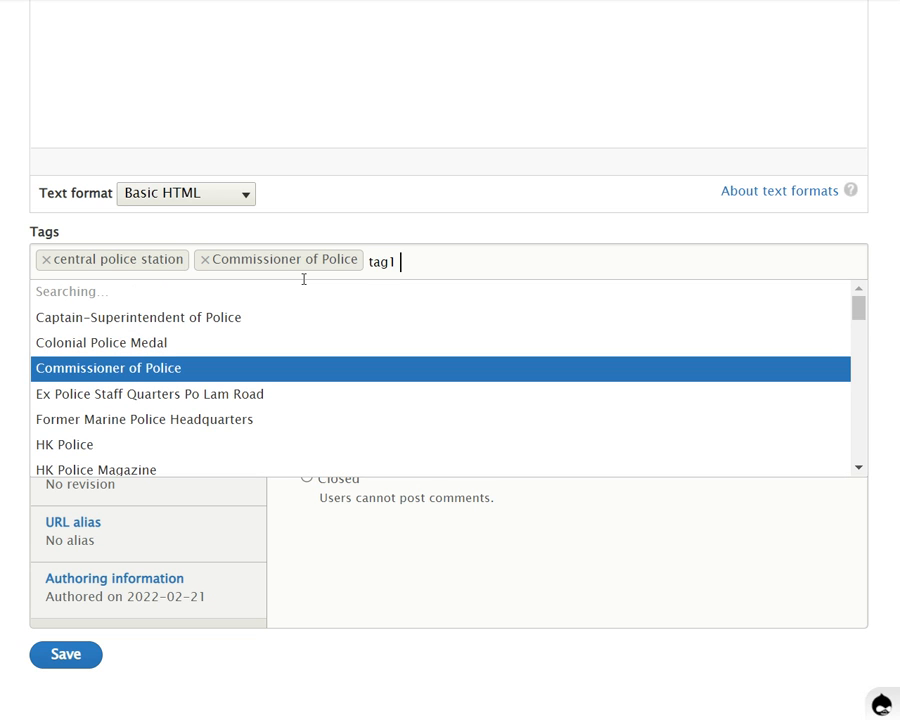
pyautogui.write('tag2 tag3')
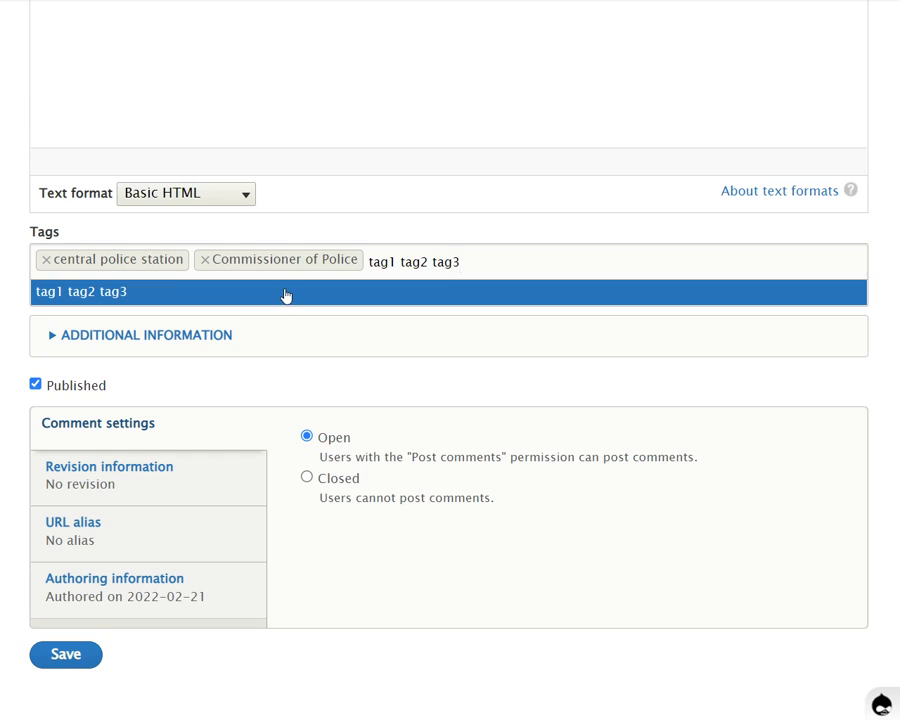
pyautogui.click(286, 293)
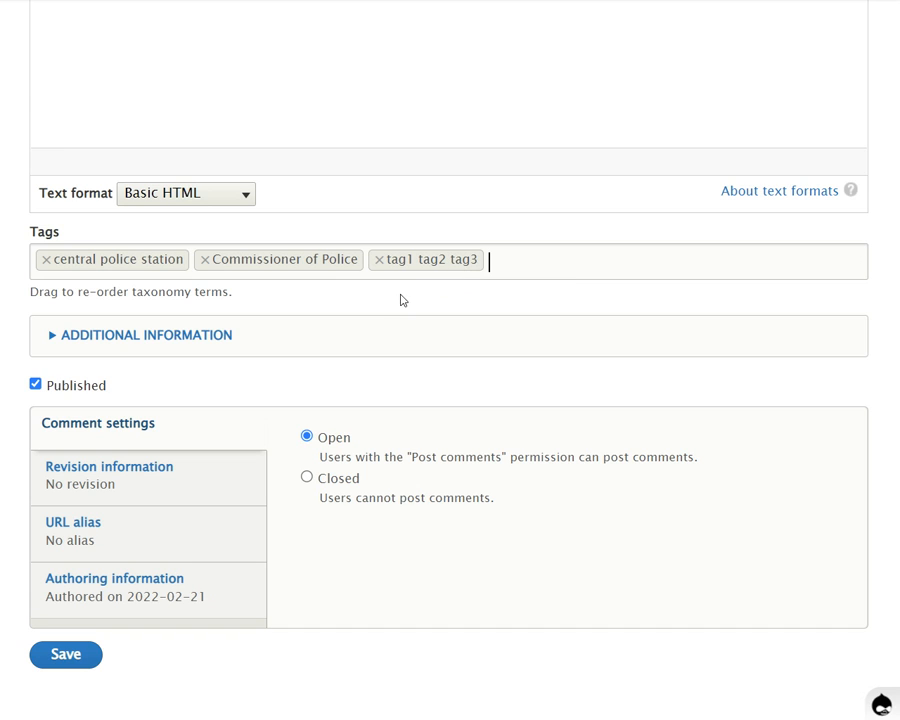
# Remove the "Commissioner of Police" and "tag1 tag2 tag3" tags from the photo
pyautogui.click(206, 264)
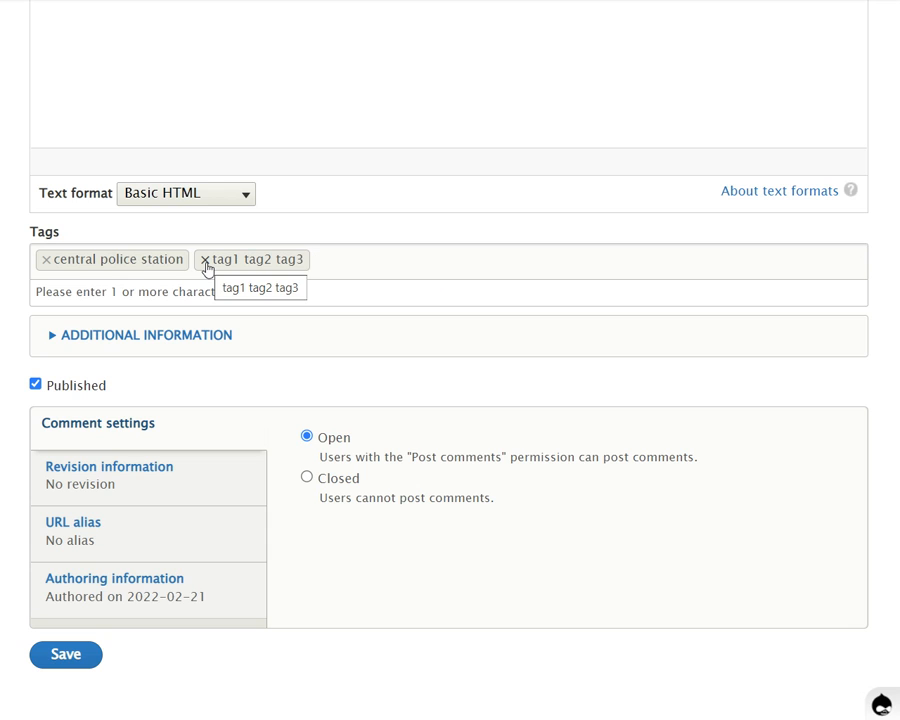
pyautogui.click(206, 264)
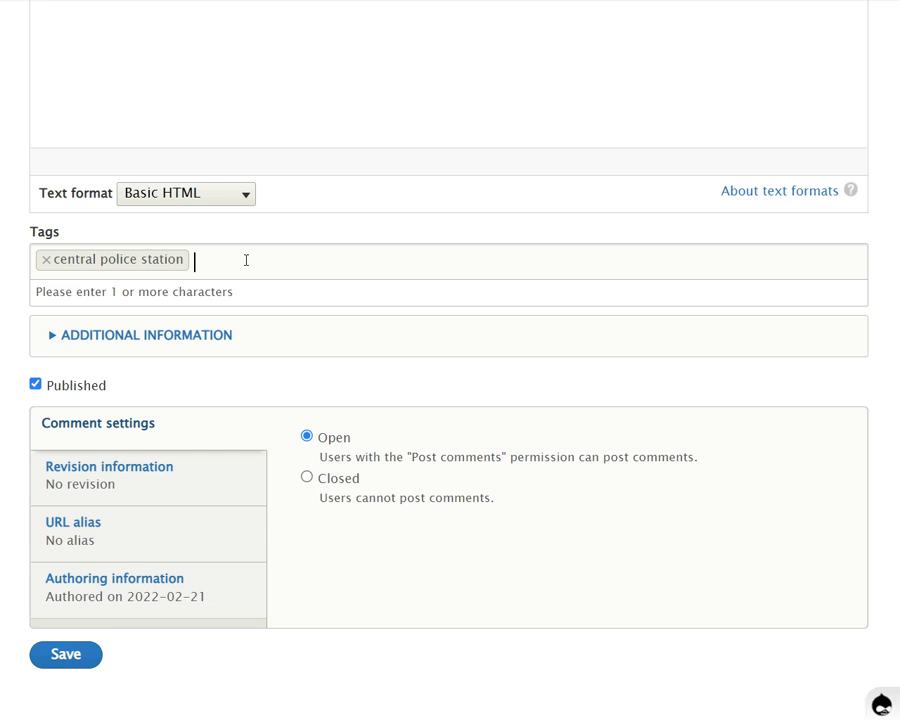
# Expand the additional information, search Shows person by surname, and add the sixth-from-last person suggested
pyautogui.click(214, 333)
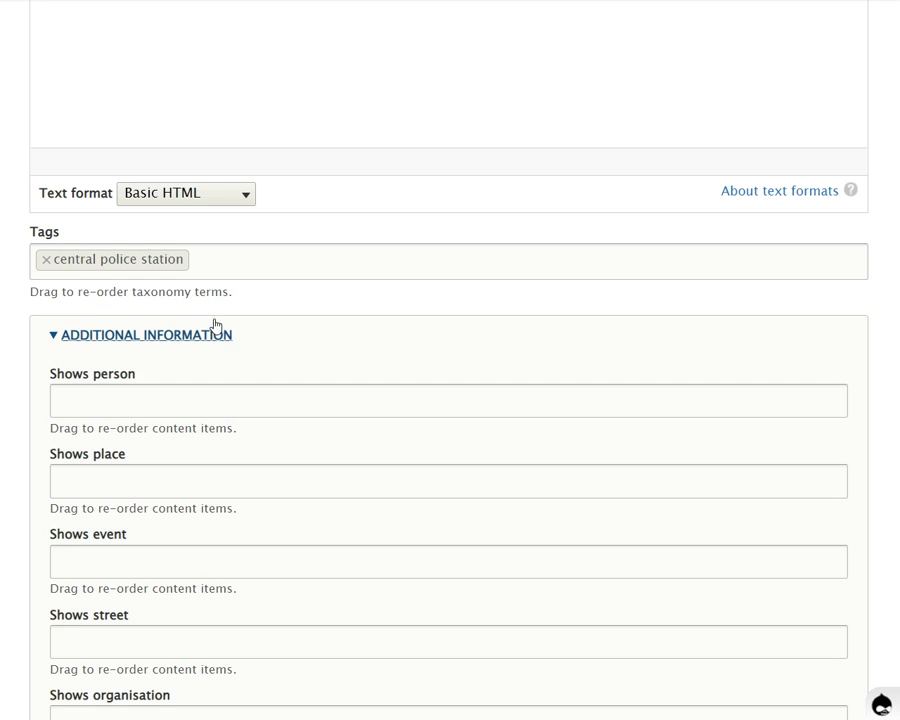
pyautogui.scroll(-2, 214, 325)
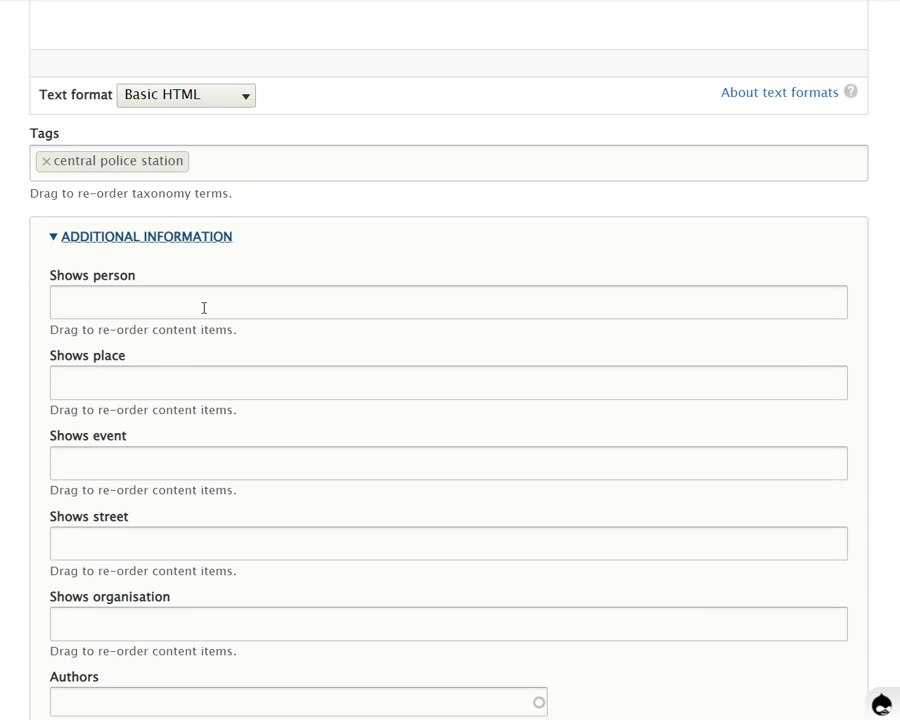
pyautogui.click(205, 301)
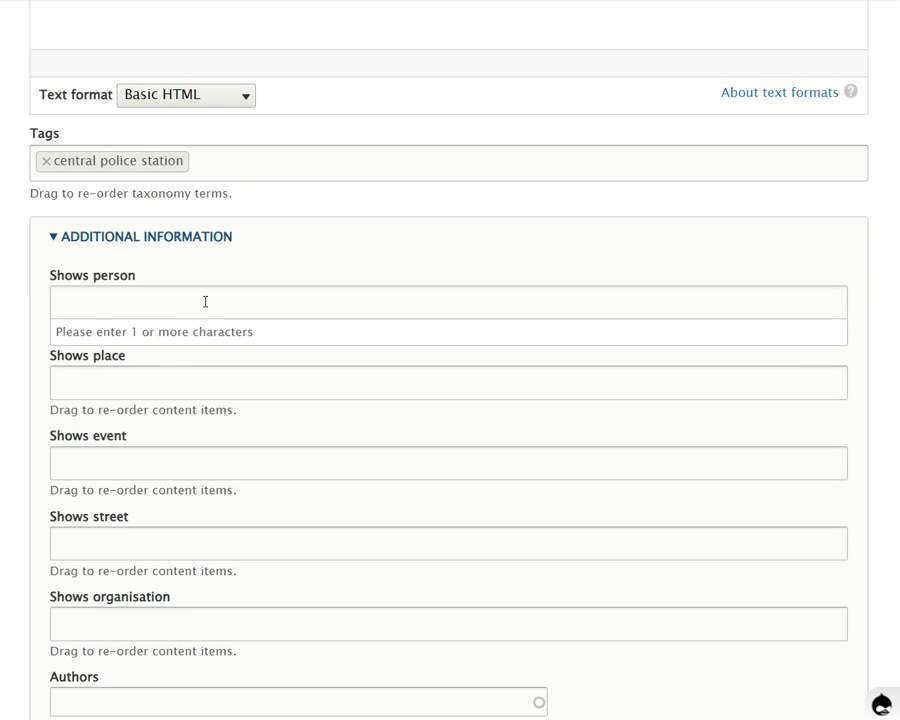
pyautogui.write('jone')
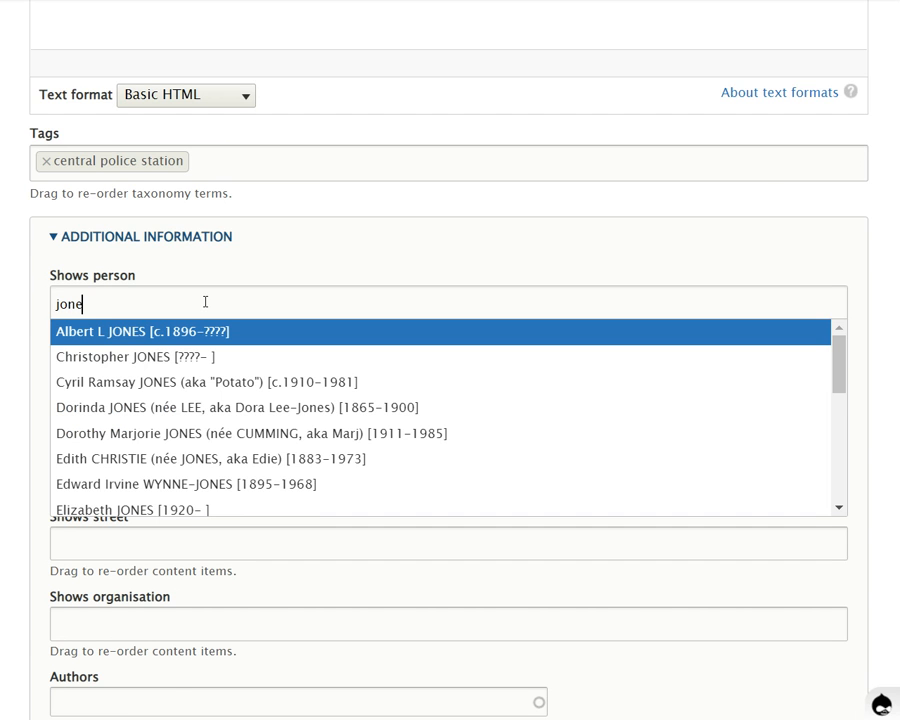
pyautogui.write('s')
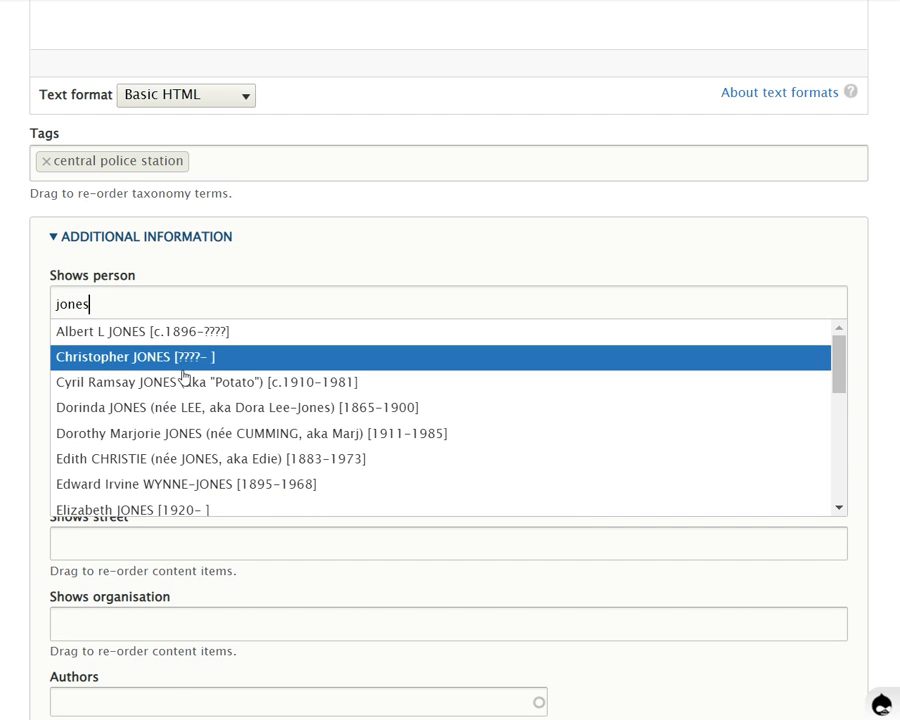
pyautogui.scroll(-4, 185, 372)
pyautogui.scroll(-3, 185, 377)
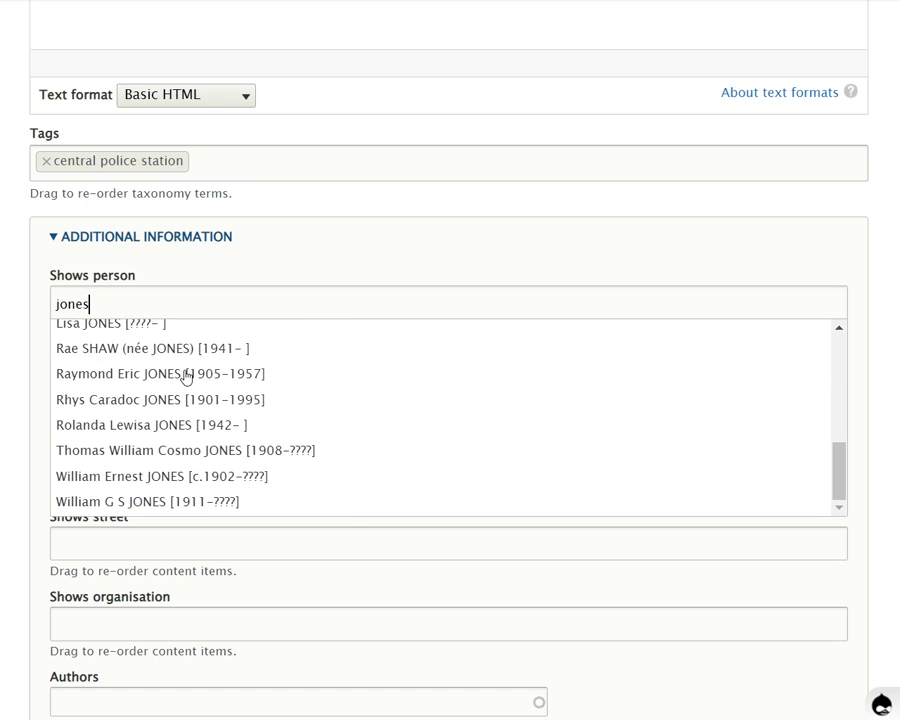
pyautogui.scroll(6, 185, 377)
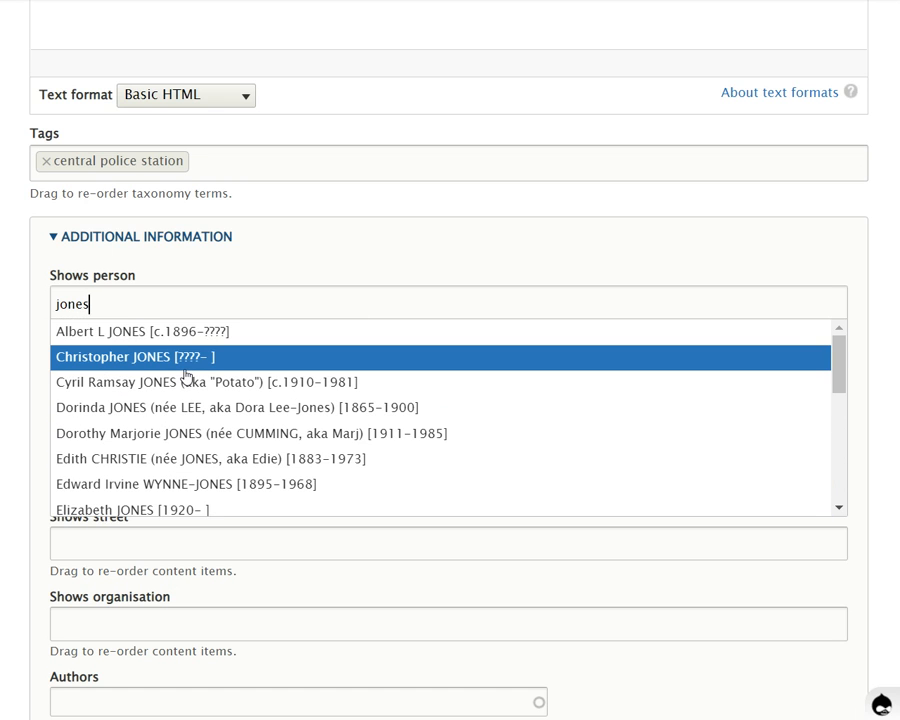
pyautogui.scroll(-5, 185, 380)
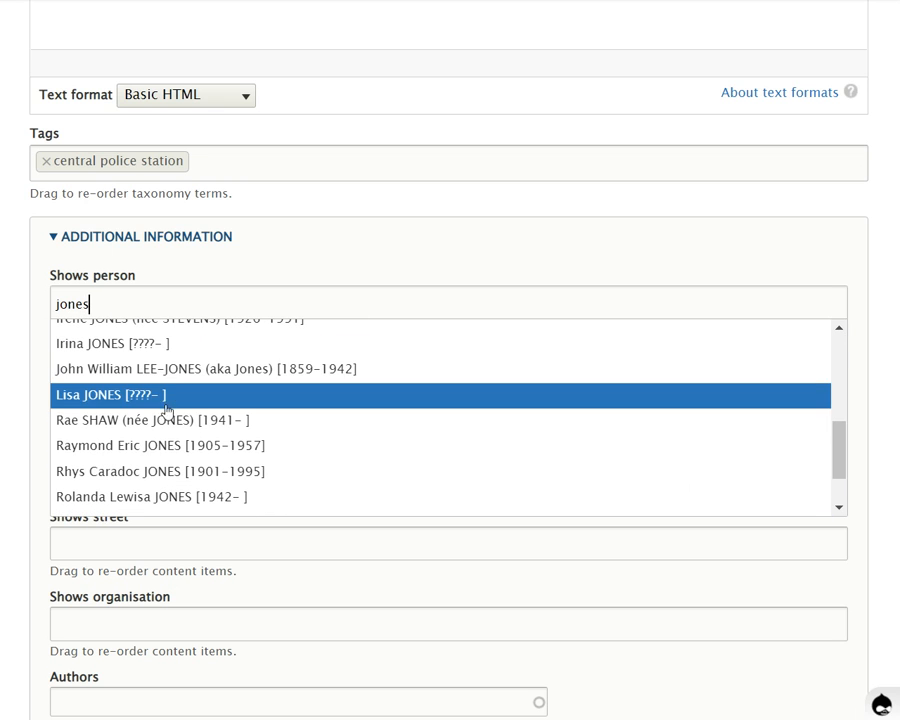
pyautogui.click(167, 445)
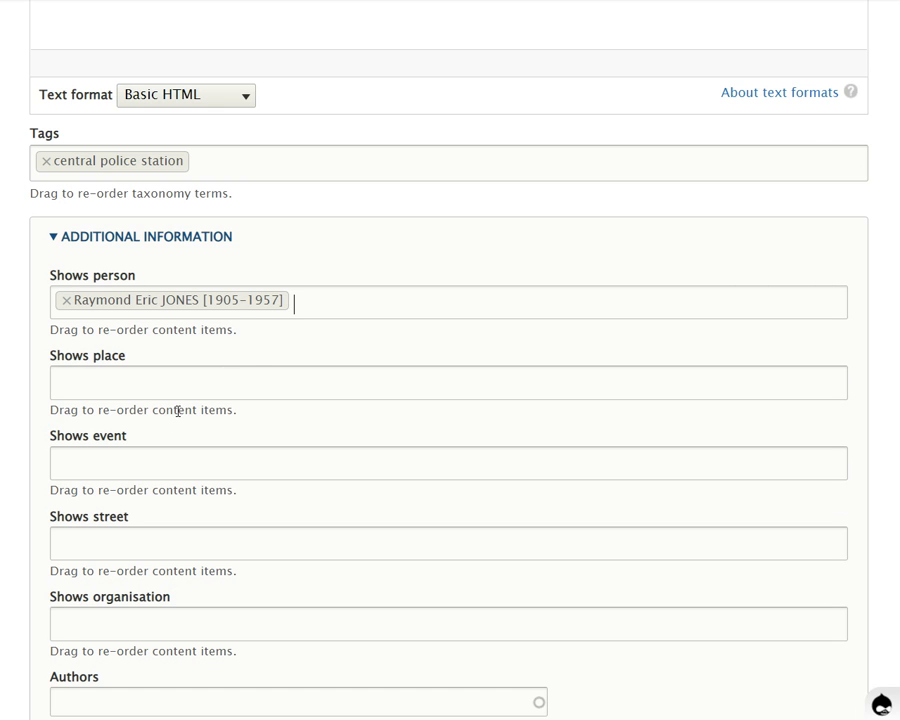
# Add the second person suggested for the same surname to Shows person and remove that entry again
pyautogui.write('jones')
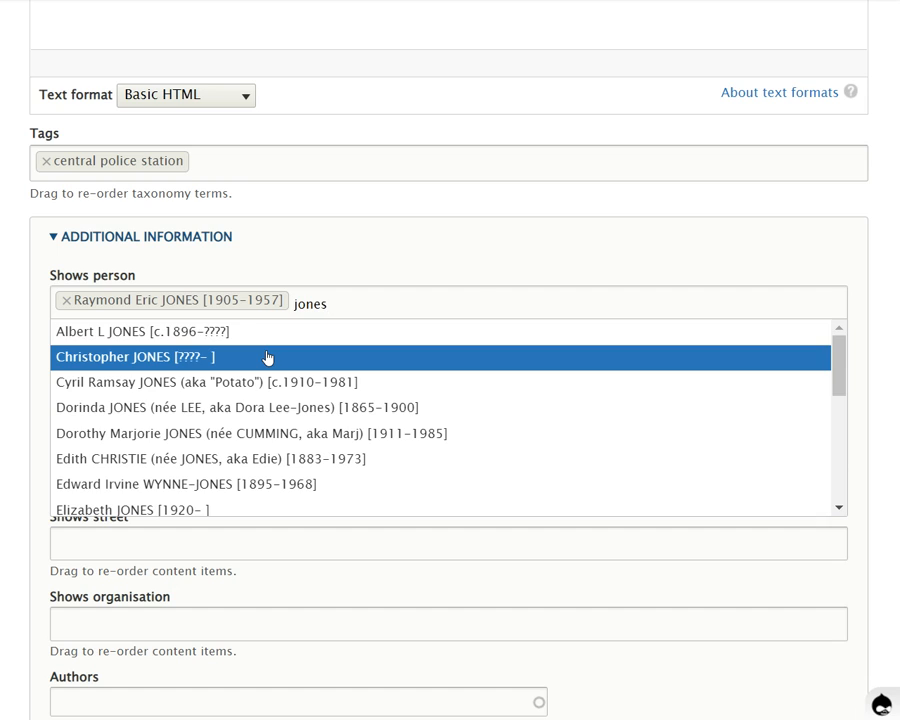
pyautogui.click(267, 358)
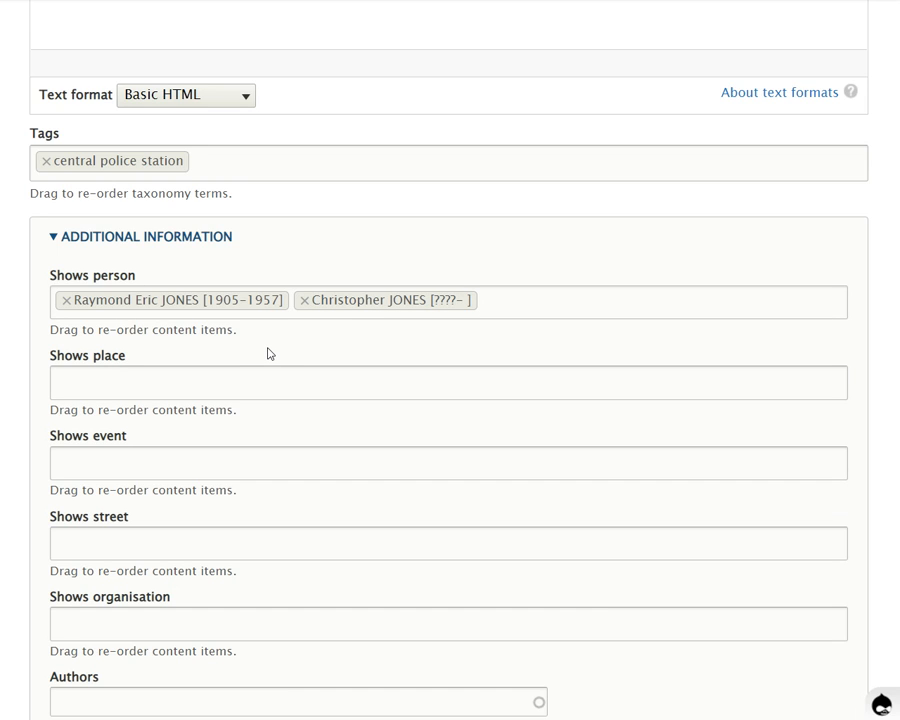
pyautogui.click(305, 300)
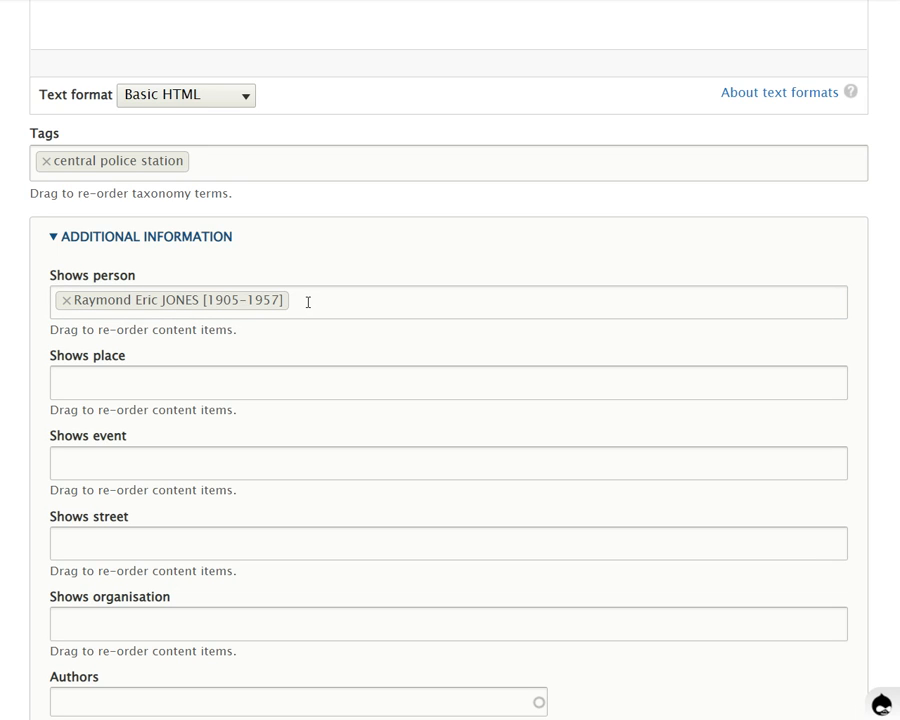